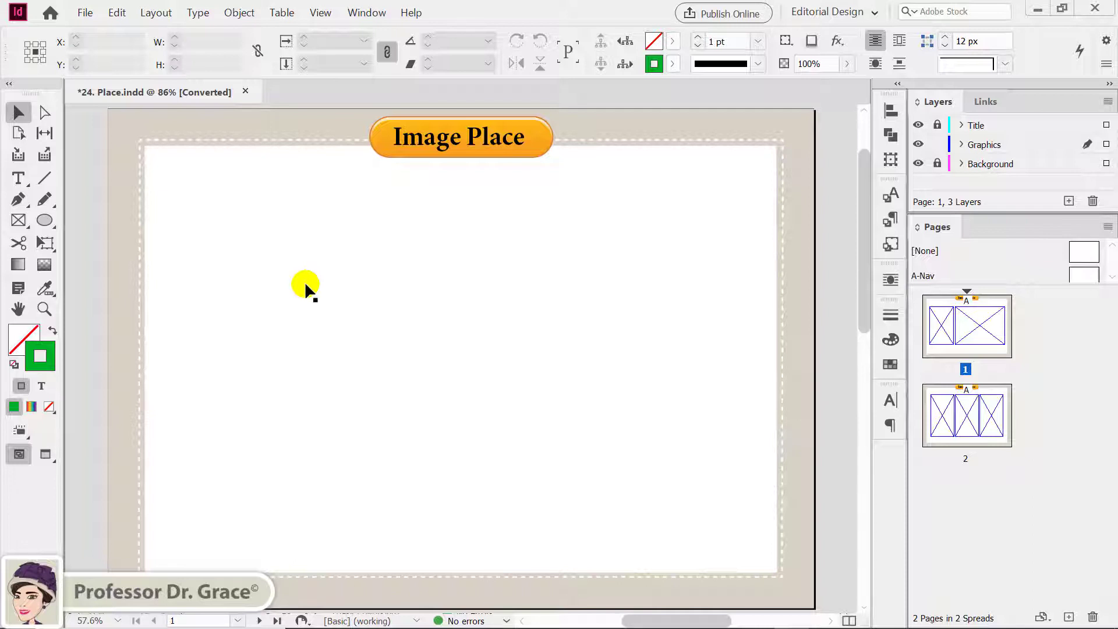
Show the frame edges on the page
left_click(319, 13)
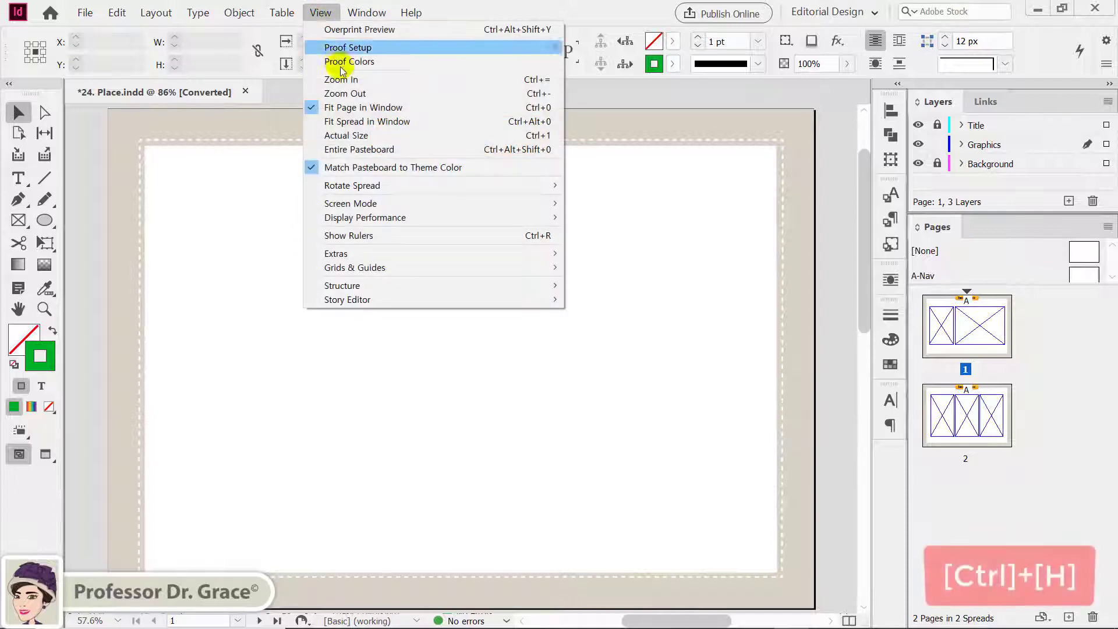
left_click(381, 255)
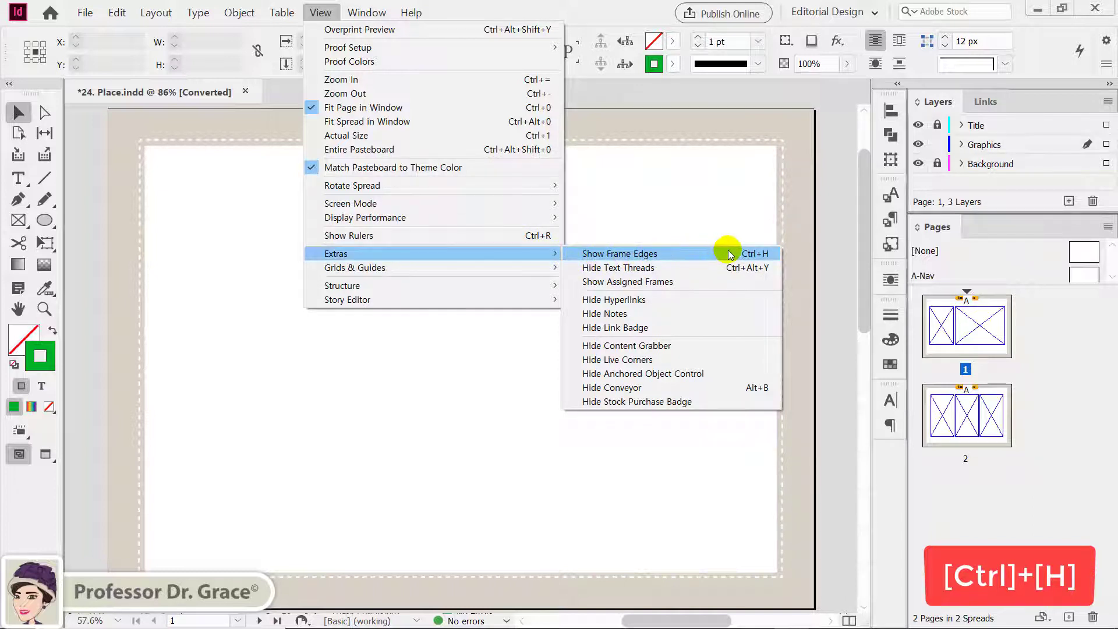
left_click(762, 259)
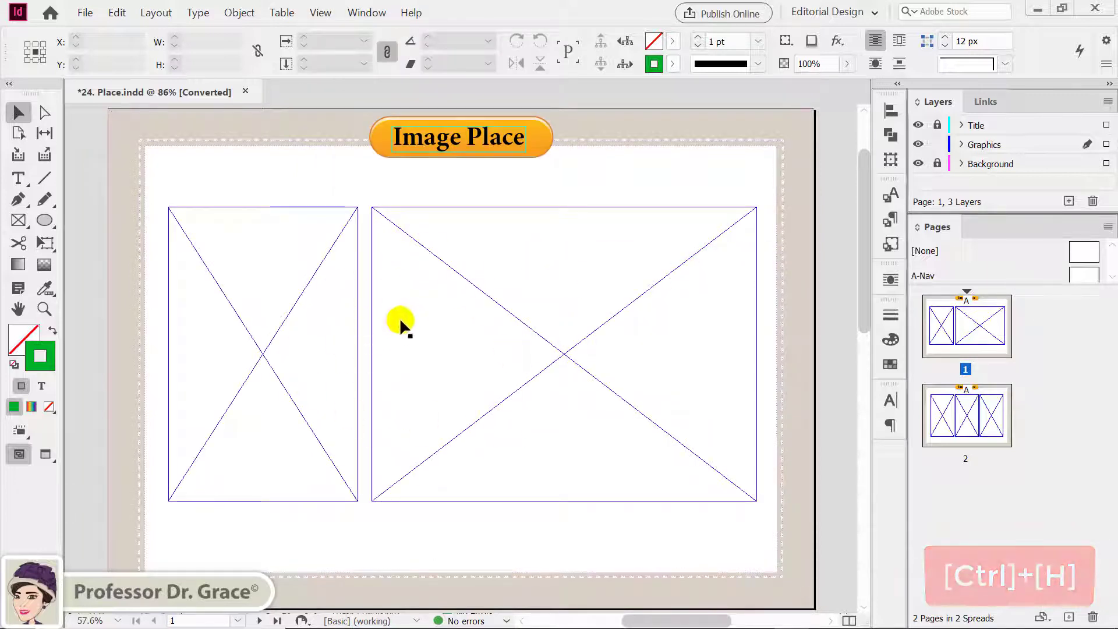
Set the document's transparency blend space to Document CMYK
left_click(116, 12)
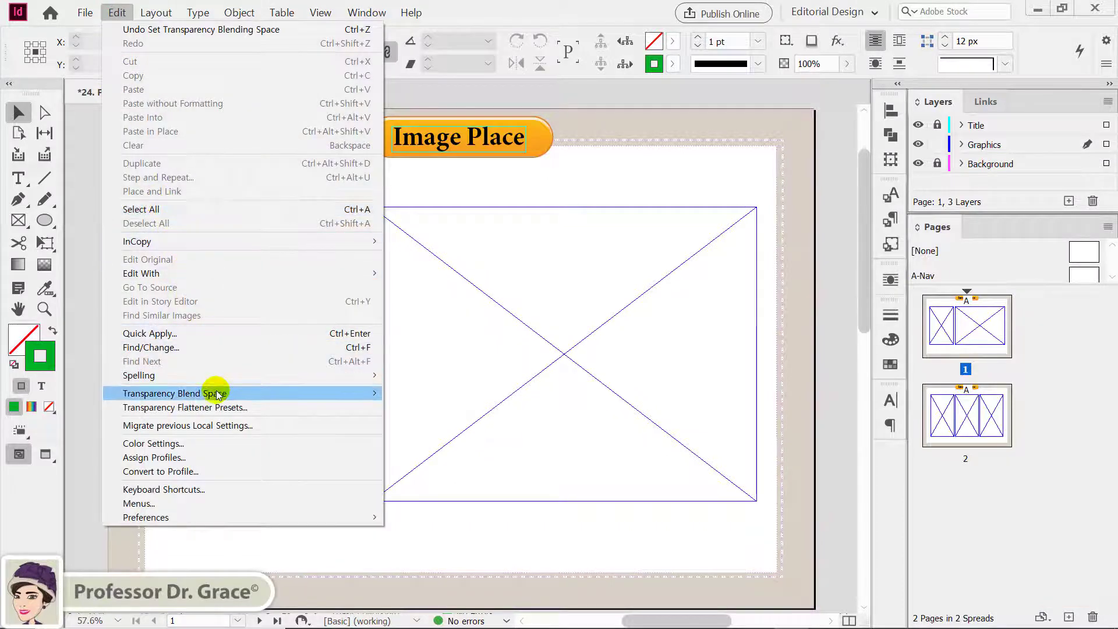
mouse_move(243, 395)
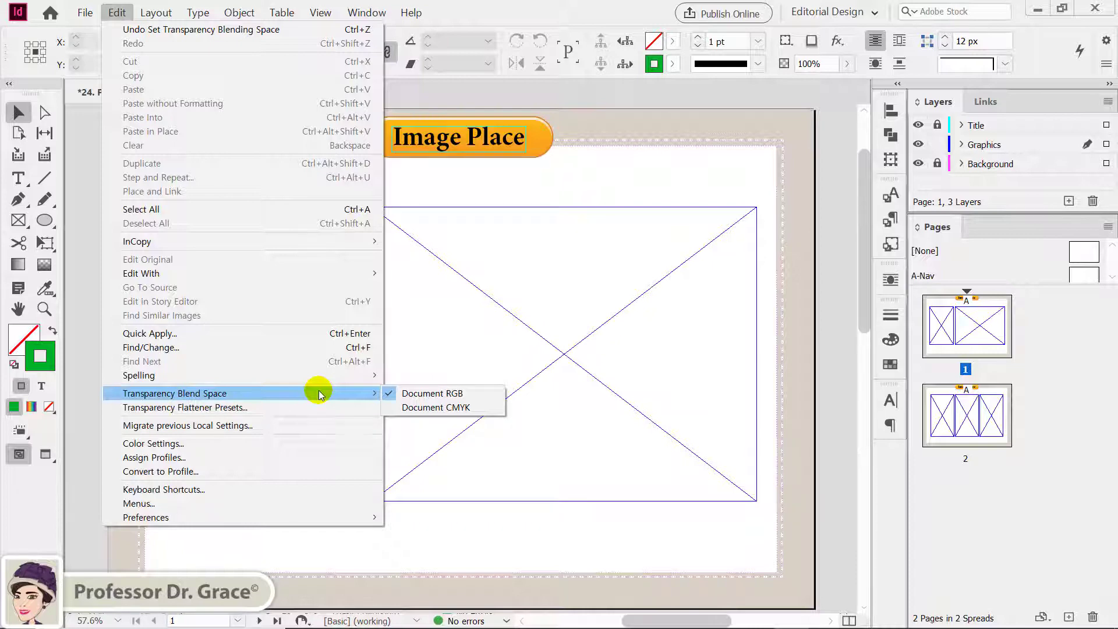
left_click(429, 408)
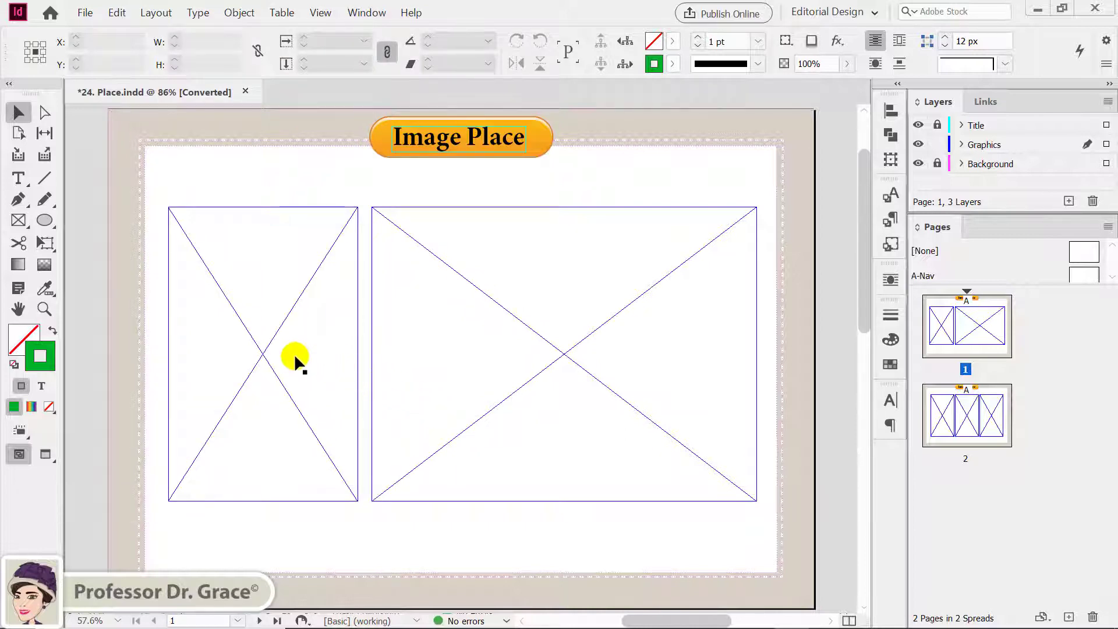
Choose Garden 25.eps from the Links folder as the file to place and bring up its EPS import options
key("ctrl+d")
left_click(87, 14)
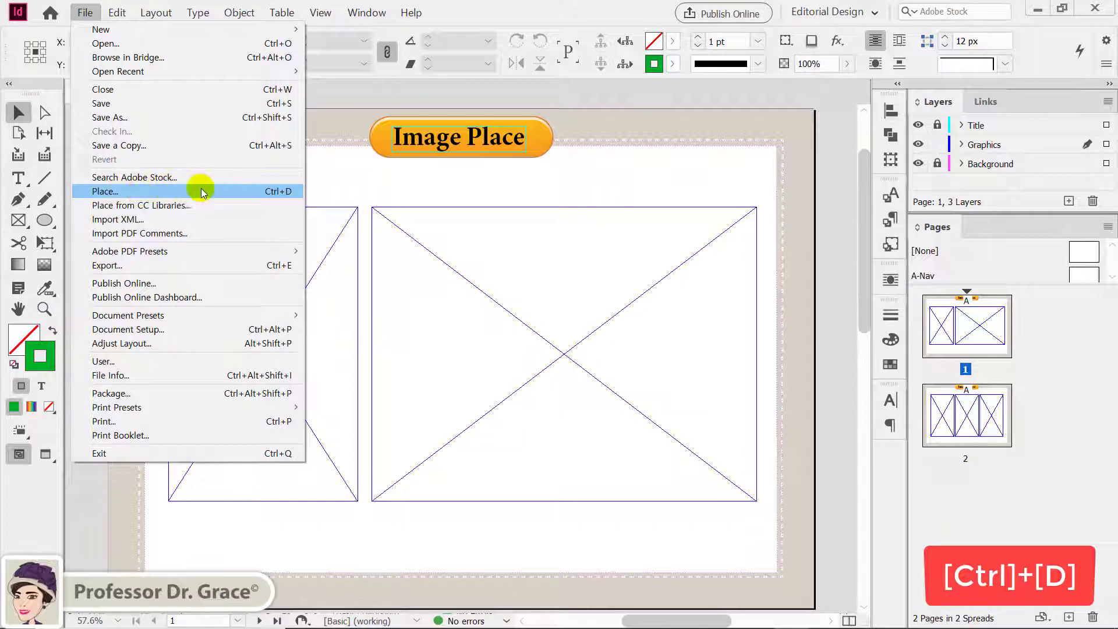
left_click(288, 192)
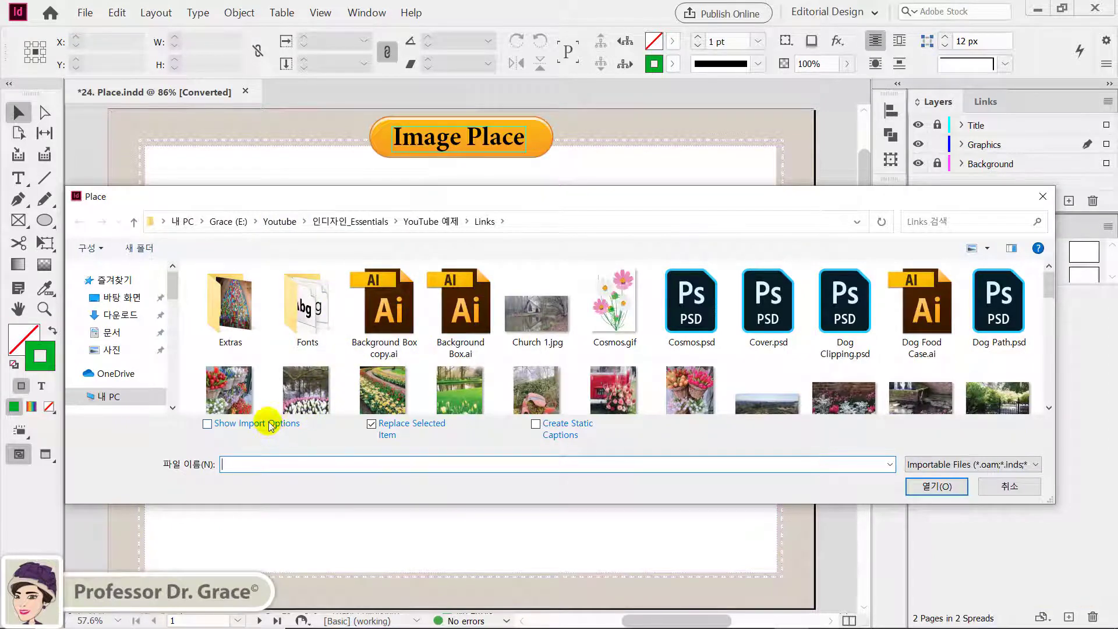
left_click(208, 424)
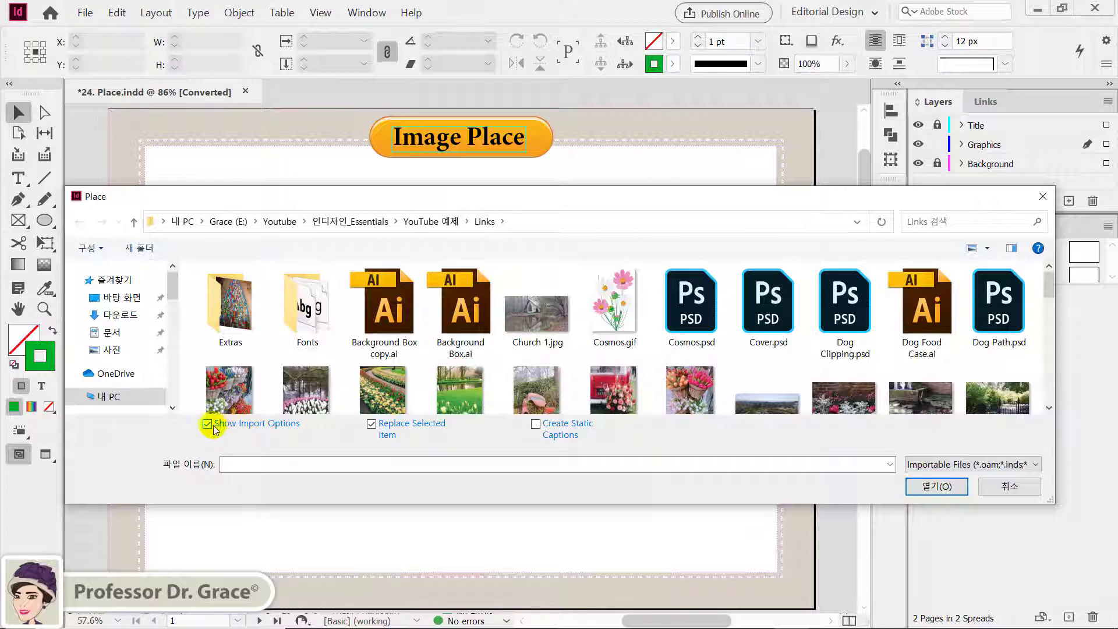
left_click(208, 425)
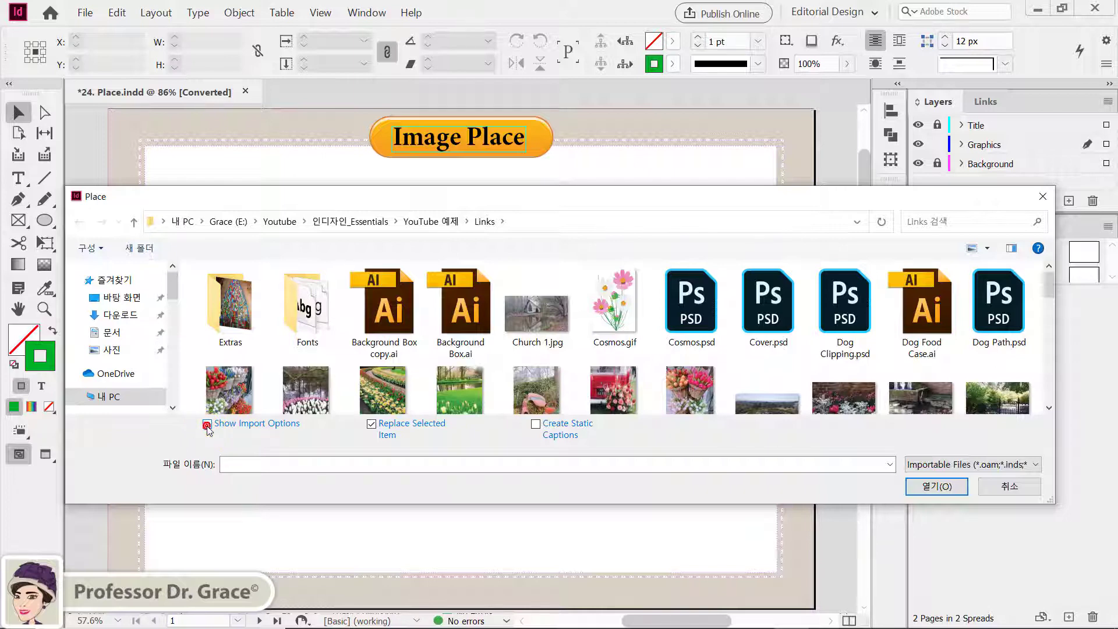
scroll(404, 378, "down", 10)
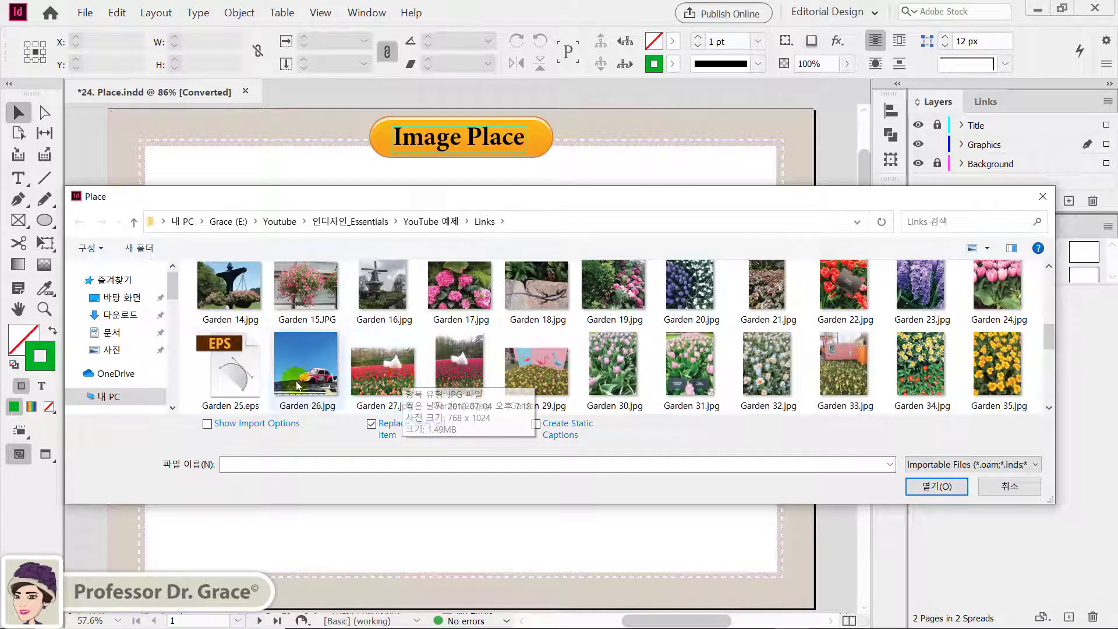
left_click(231, 389)
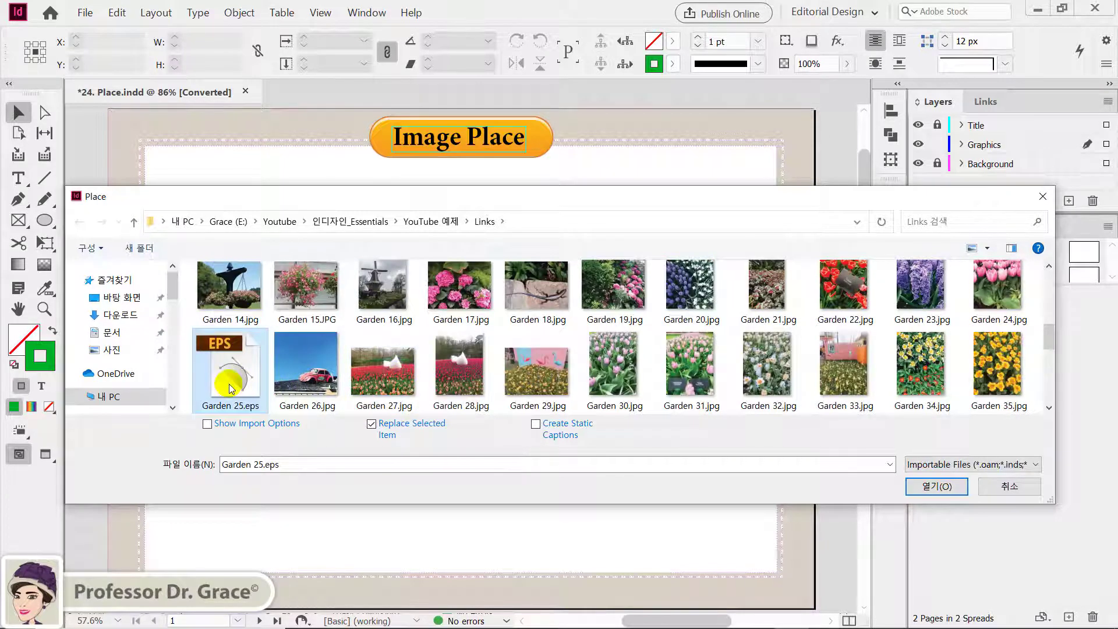
key("shift")
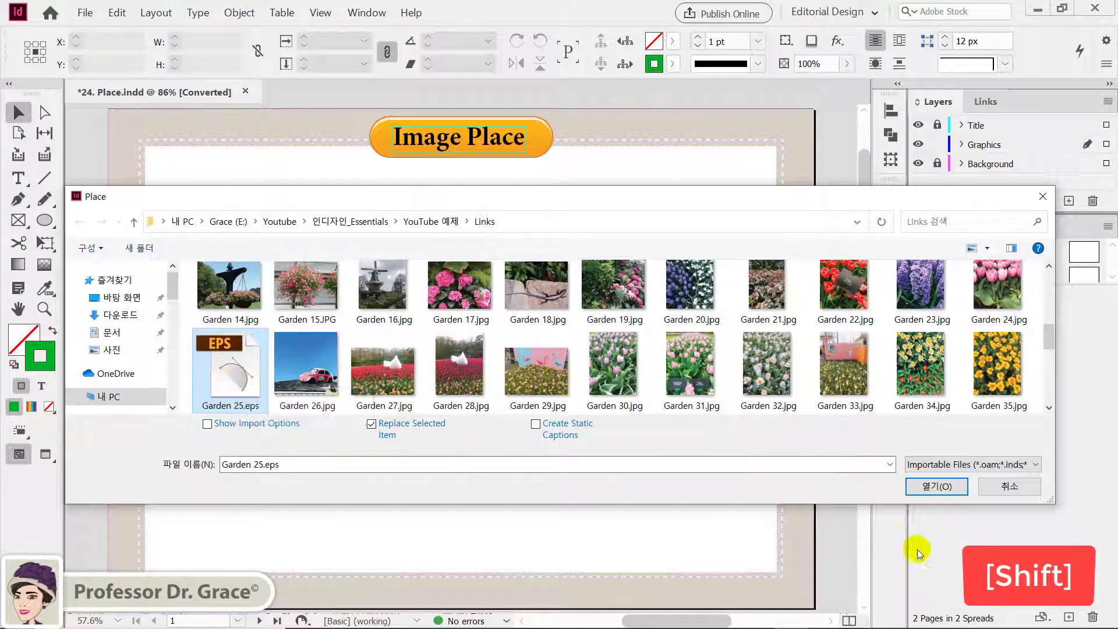
left_click(938, 488, "shift")
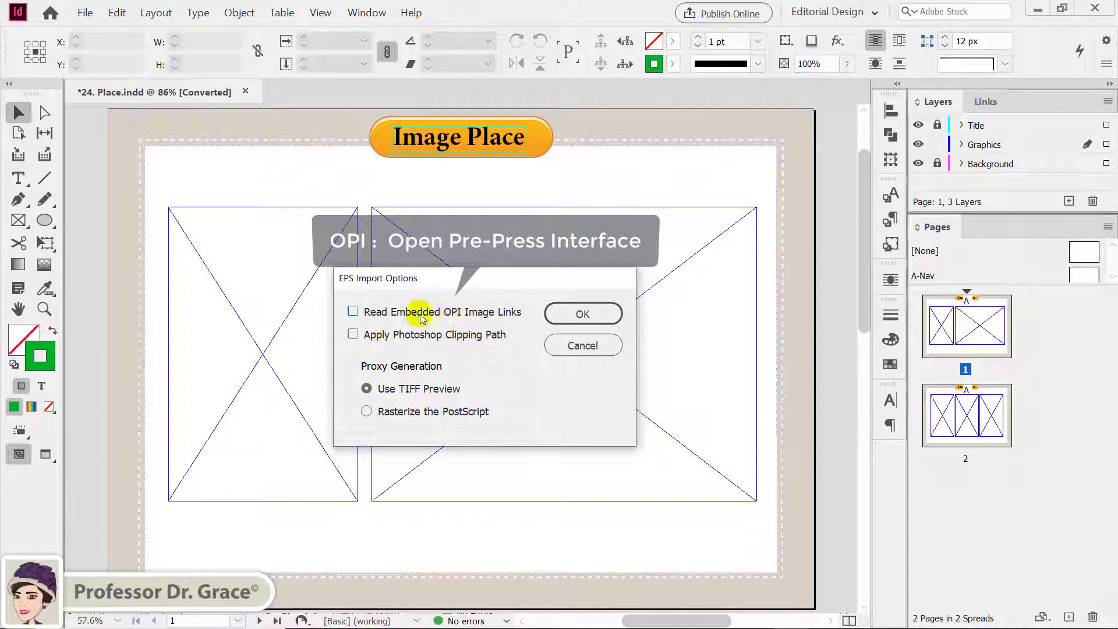
Import the EPS using its TIFF preview, without OPI links or clipping path, and place it in the narrow frame on page 1
left_click(353, 311)
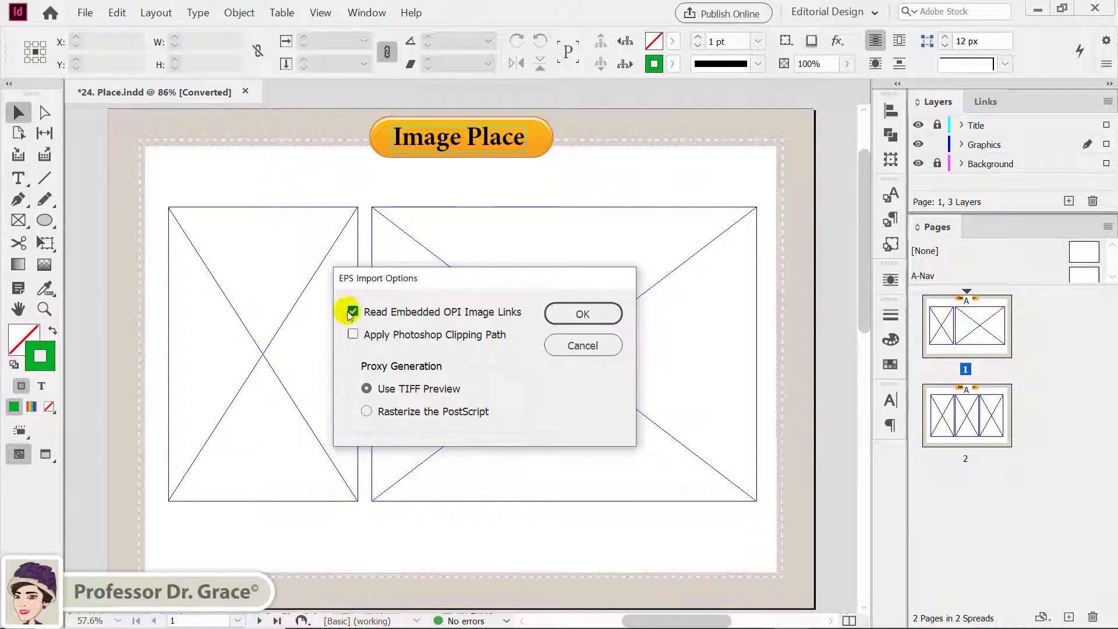
left_click(353, 312)
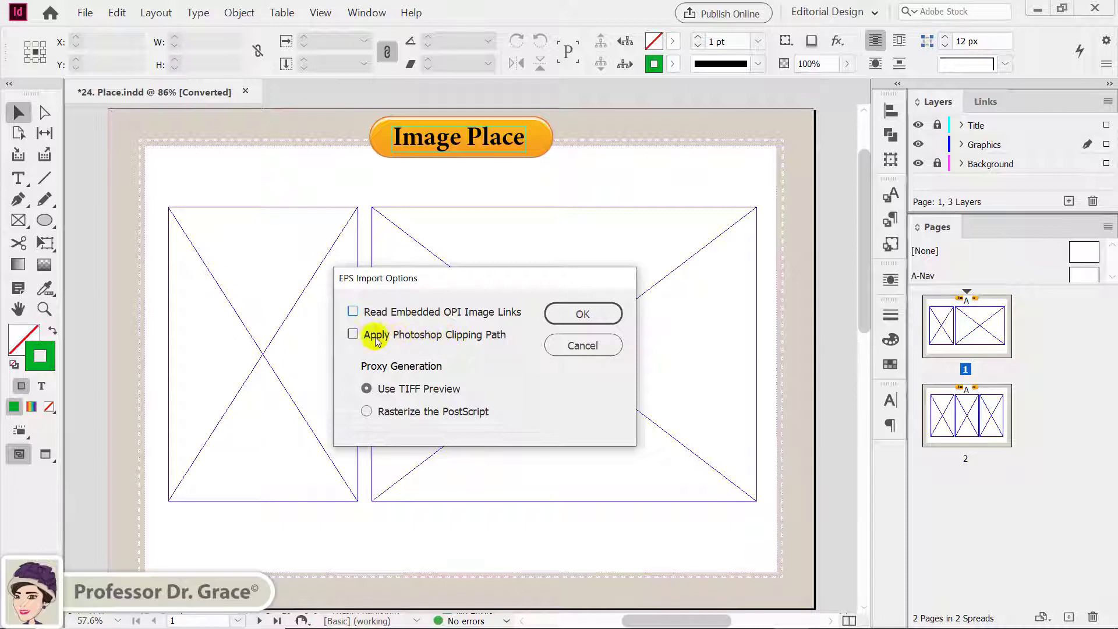
left_click(354, 335)
left_click(354, 334)
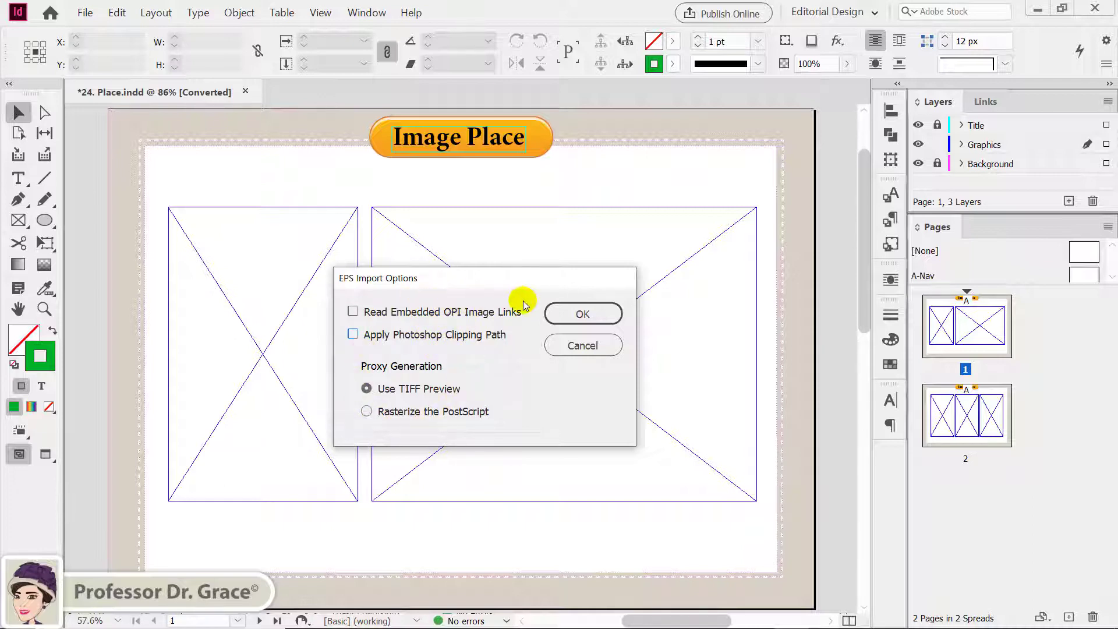
left_click(567, 317)
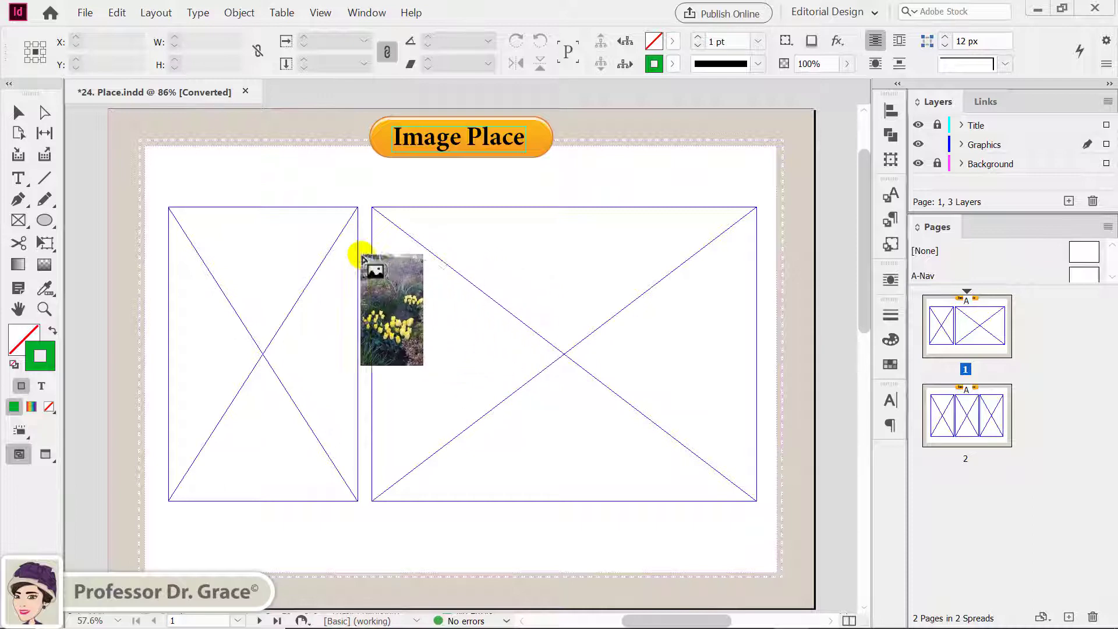
left_click(237, 294)
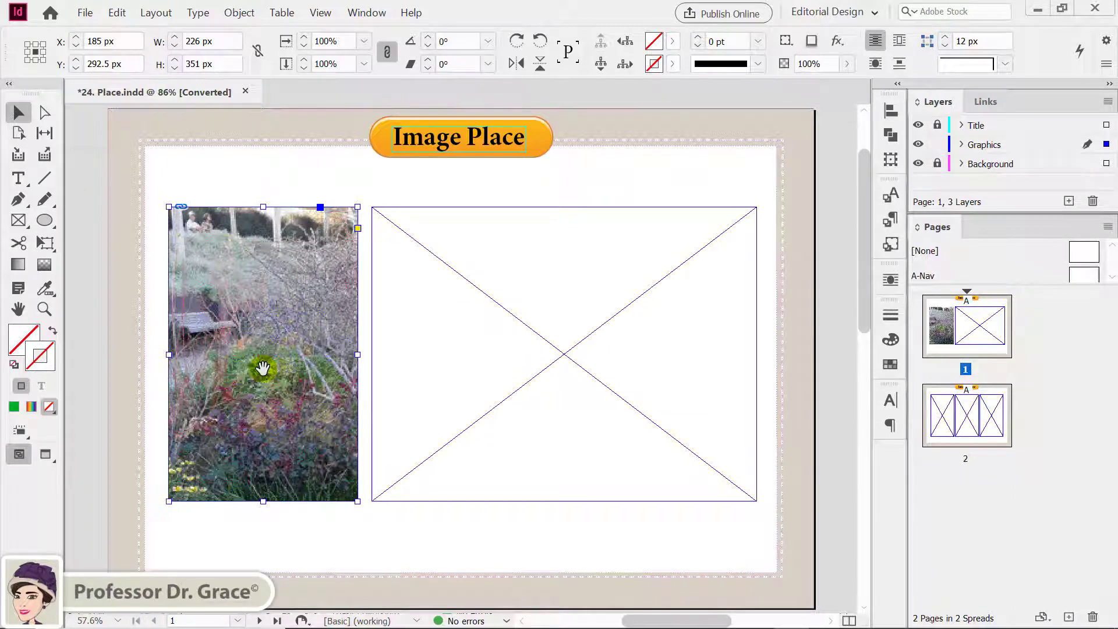
Fit the tulip image in the narrow frame with Fill Frame Proportionally
key("ctrl+alt+shift+c")
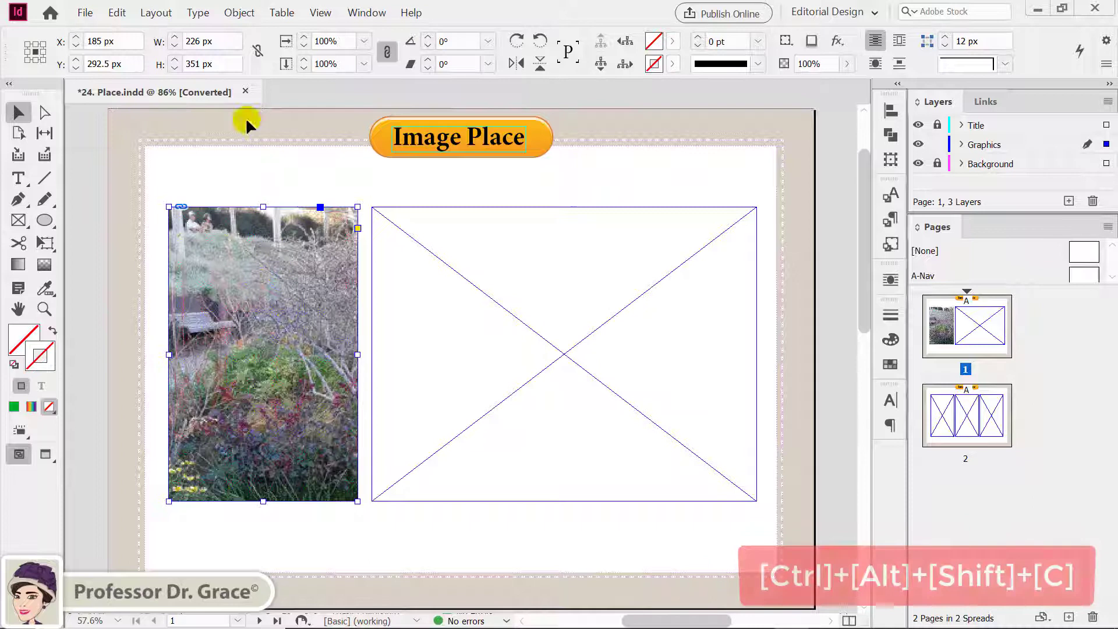
left_click(240, 13)
mouse_move(302, 244)
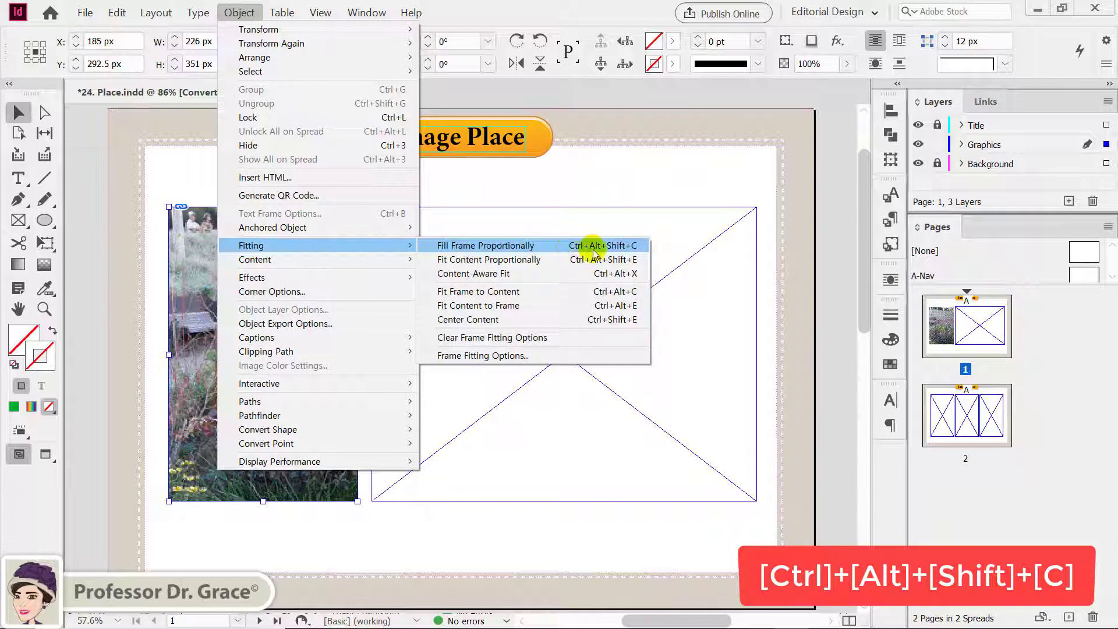
left_click(638, 251)
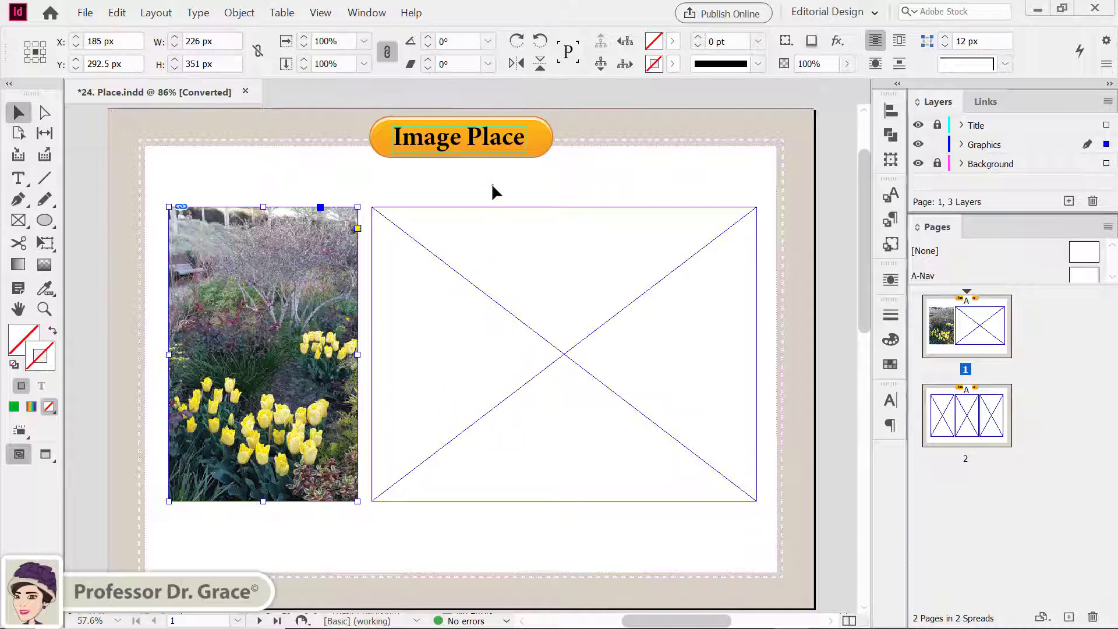
Place Garden 0.tif in the wide empty frame with import options shown, accepting the default image settings
left_click_drag(493, 186, 600, 277)
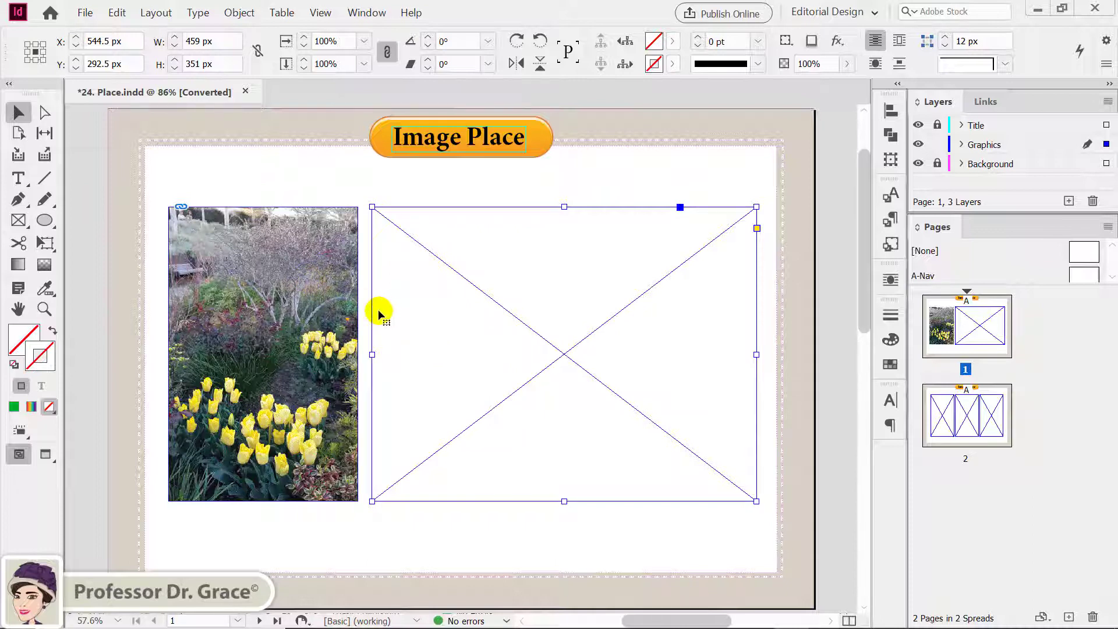
key("ctrl+d")
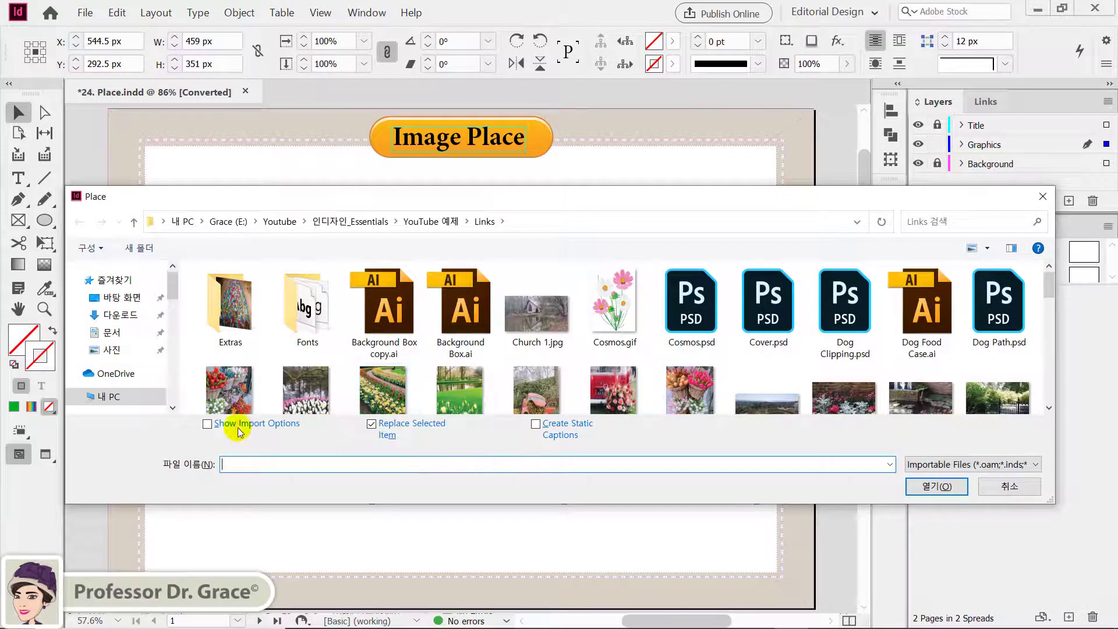
left_click(207, 427)
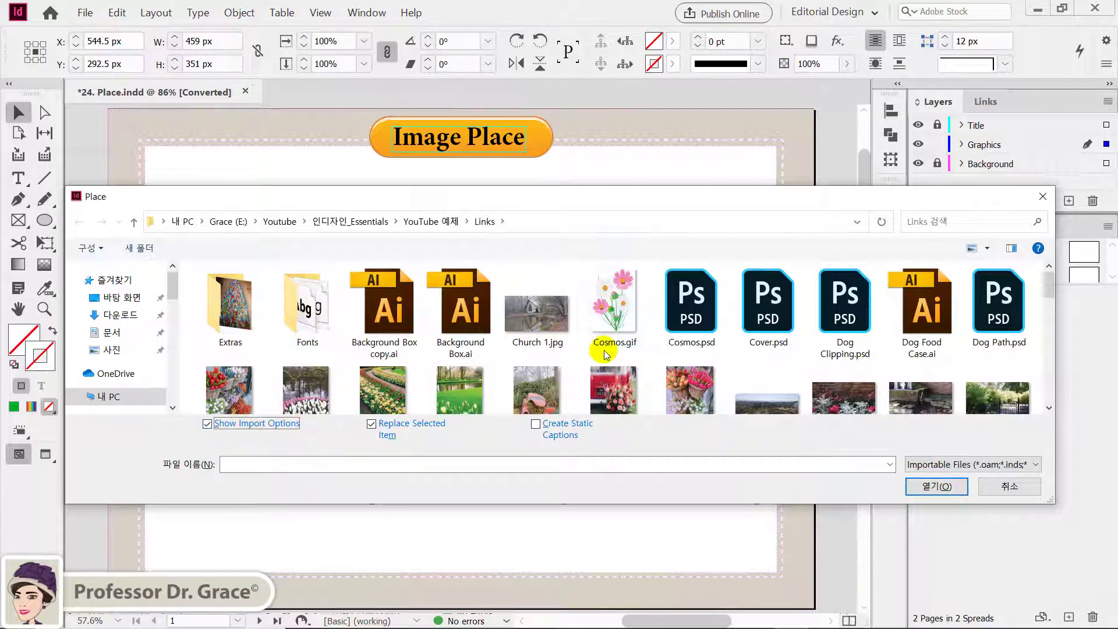
scroll(605, 353, "down", 1)
scroll(605, 355, "down", 1)
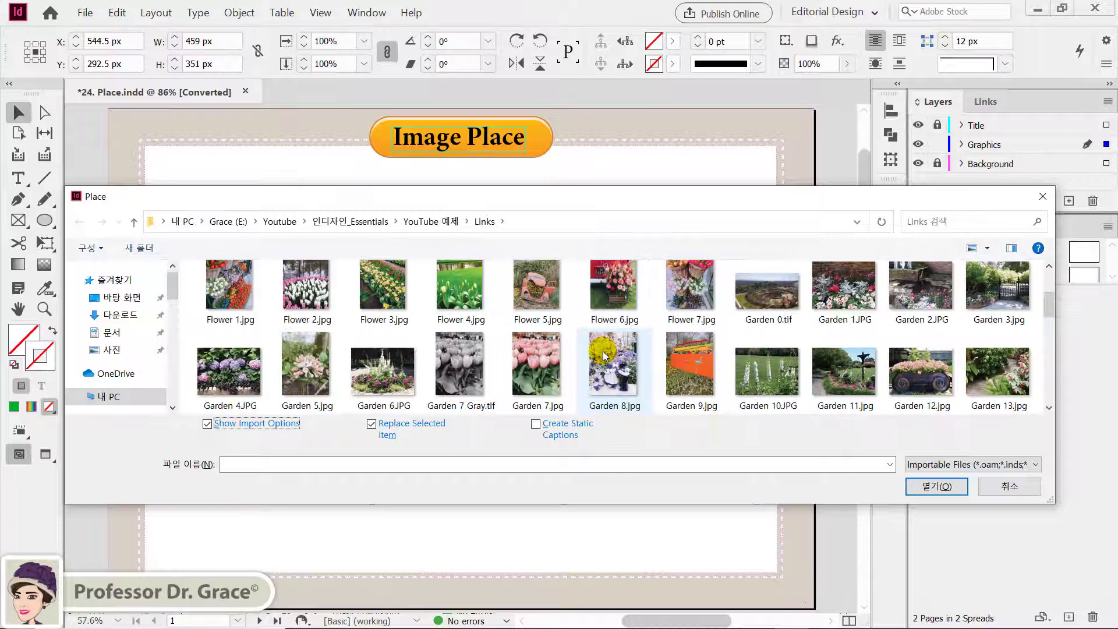
left_click(769, 297)
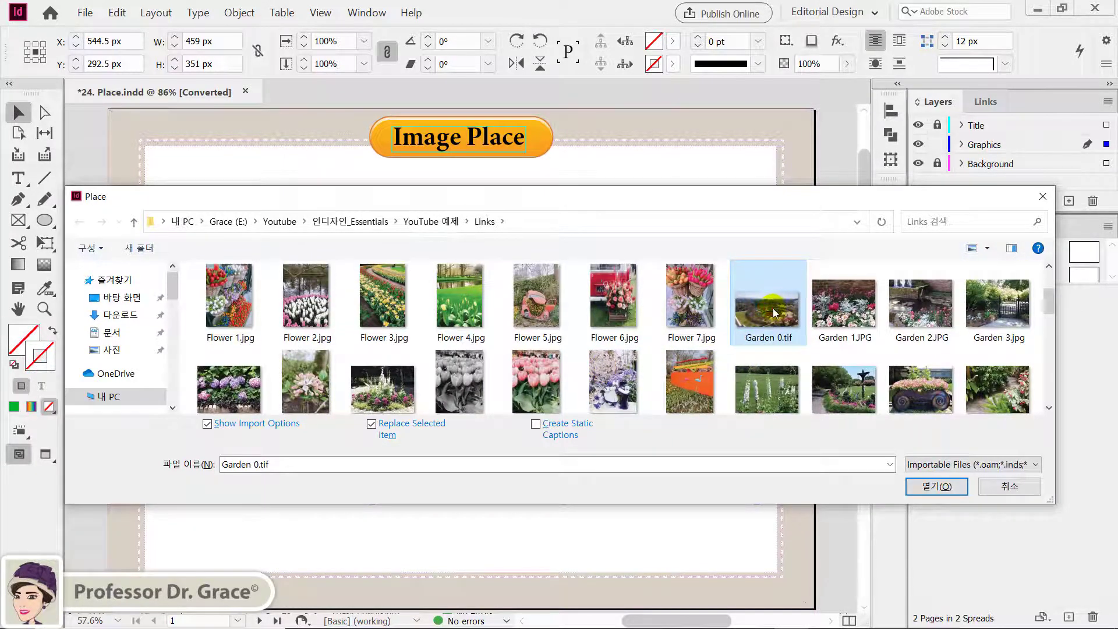
double_click(770, 309)
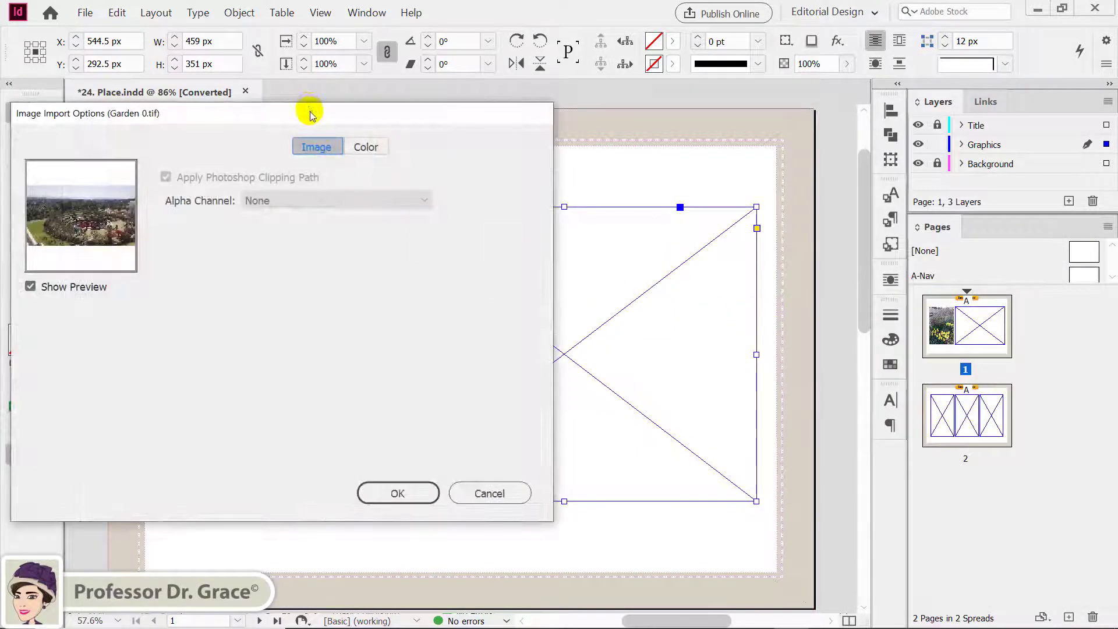
left_click_drag(310, 111, 490, 149)
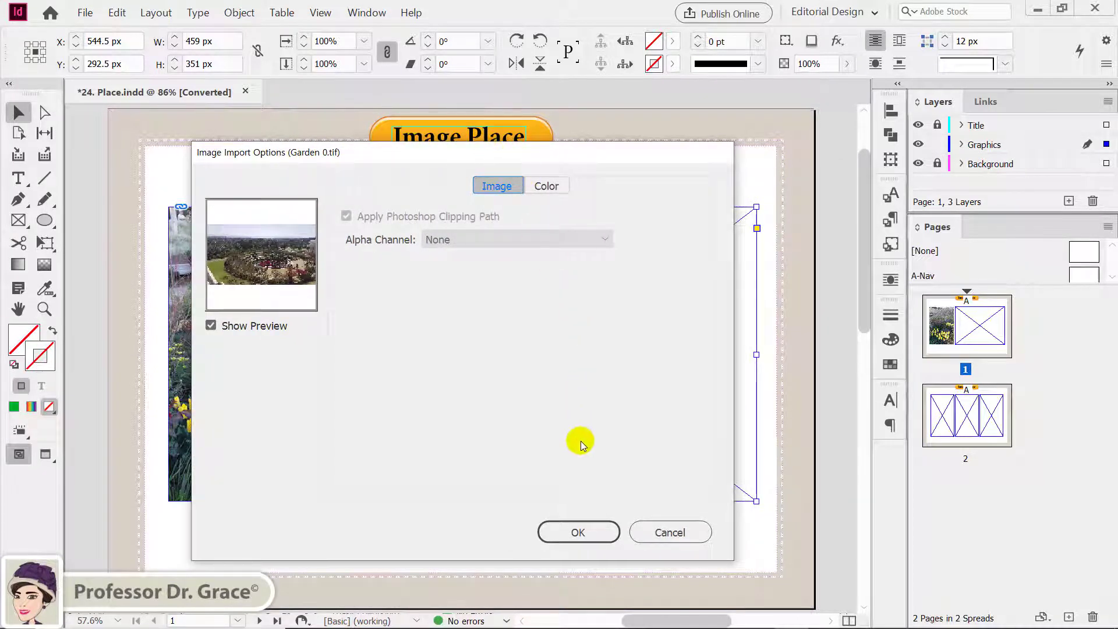
left_click(575, 532)
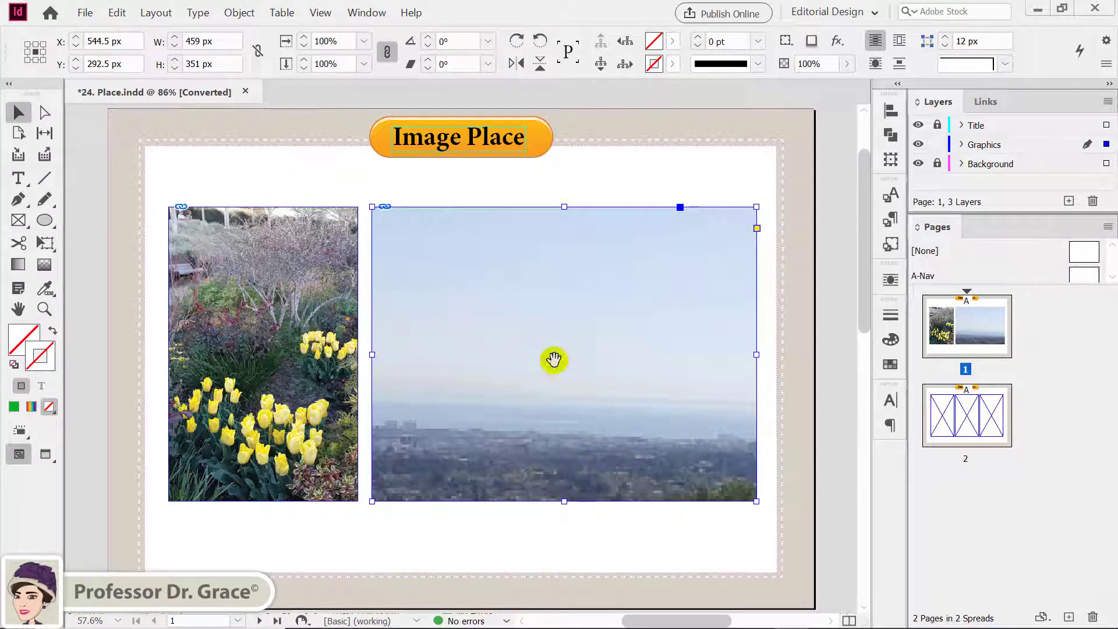
Fit the landscape image in the wide frame with Fill Frame Proportionally, and deselect it
right_click(482, 230)
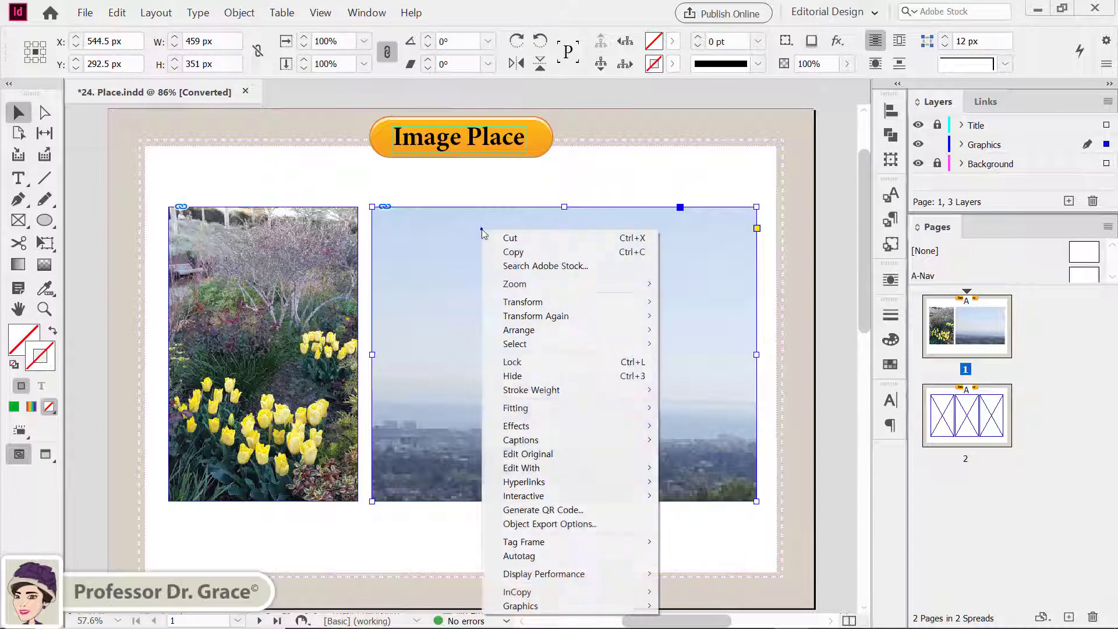
mouse_move(540, 413)
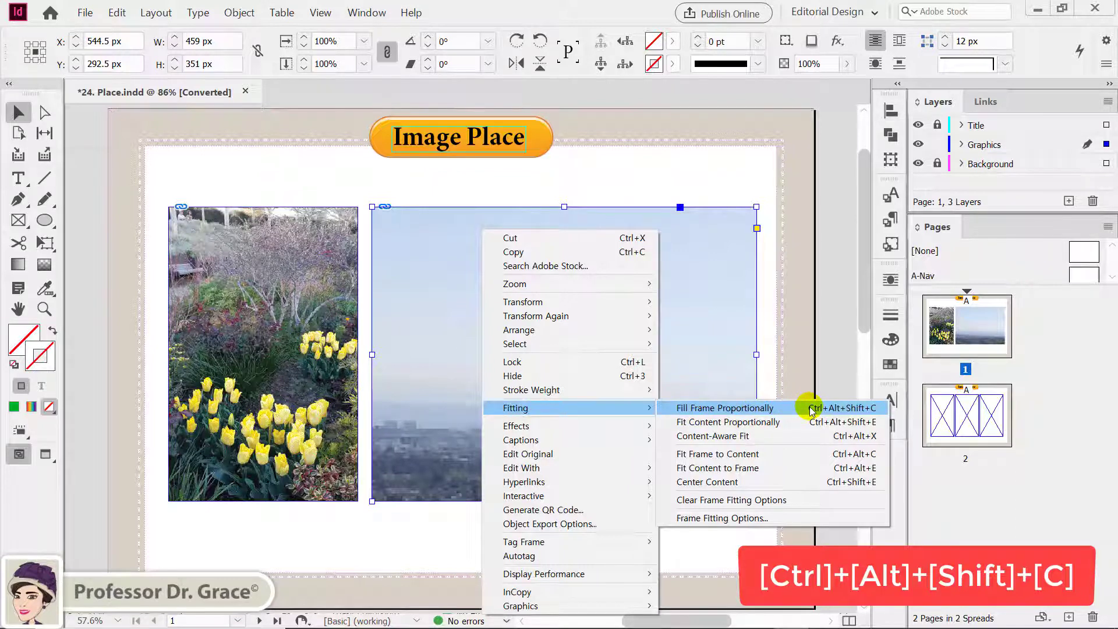
left_click(876, 412)
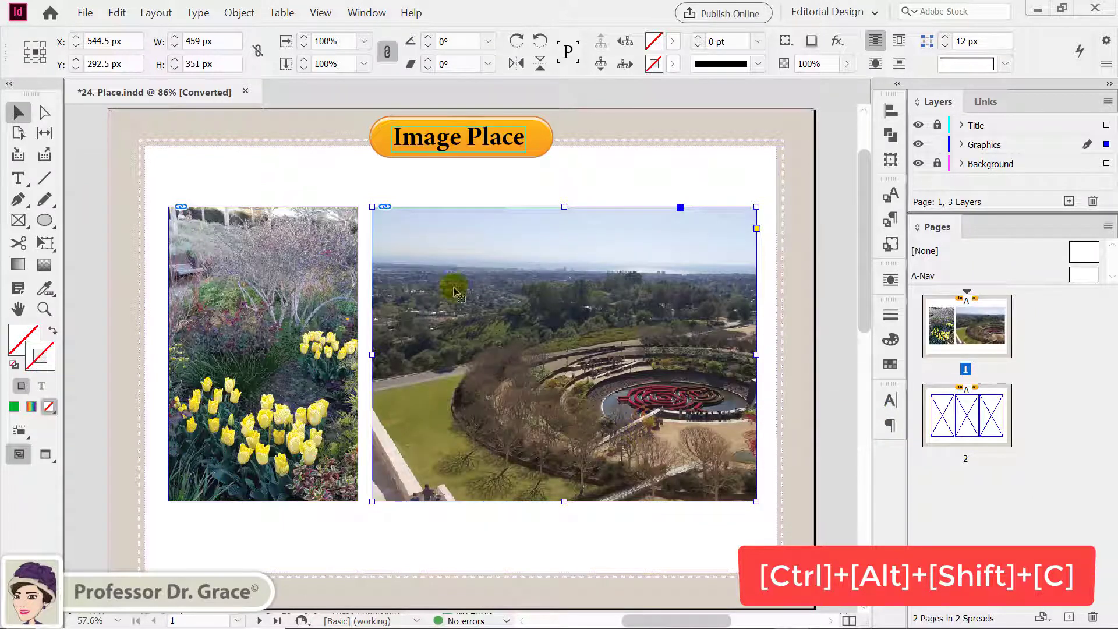
left_click(519, 536)
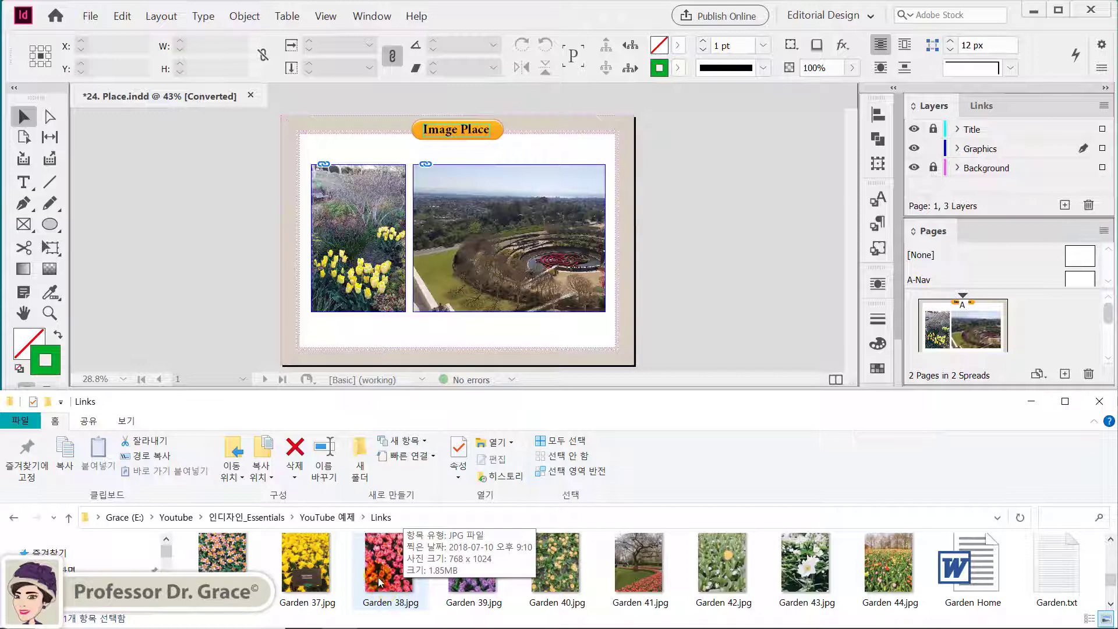
Replace the landscape image in the wide frame with Garden 38.jpg from the Links folder in File Explorer
left_click(383, 560)
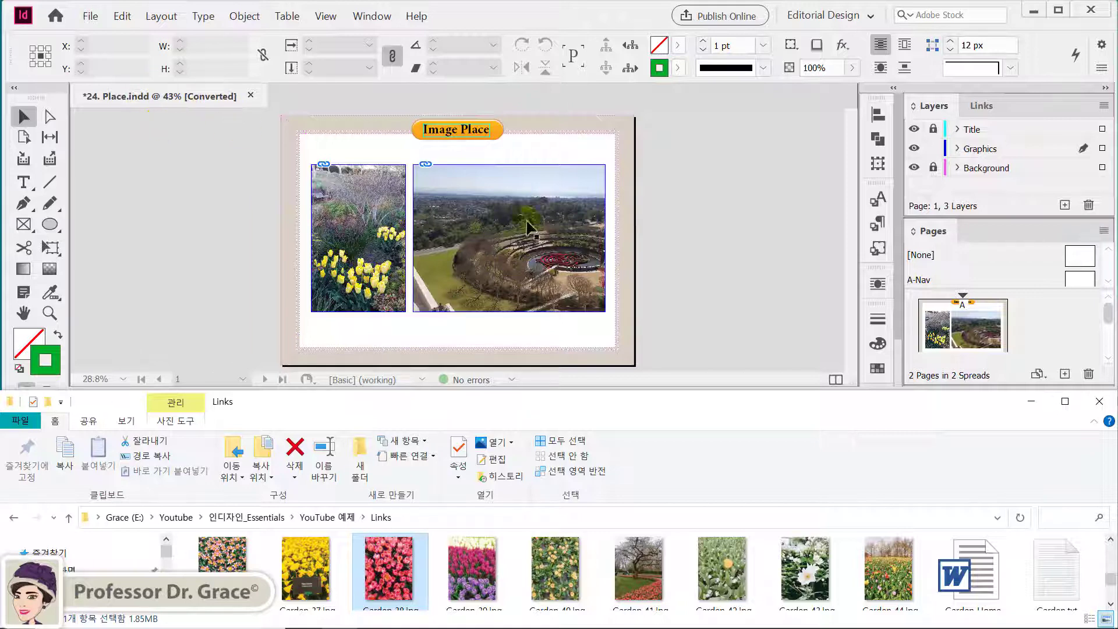
left_click_drag(441, 575, 532, 262)
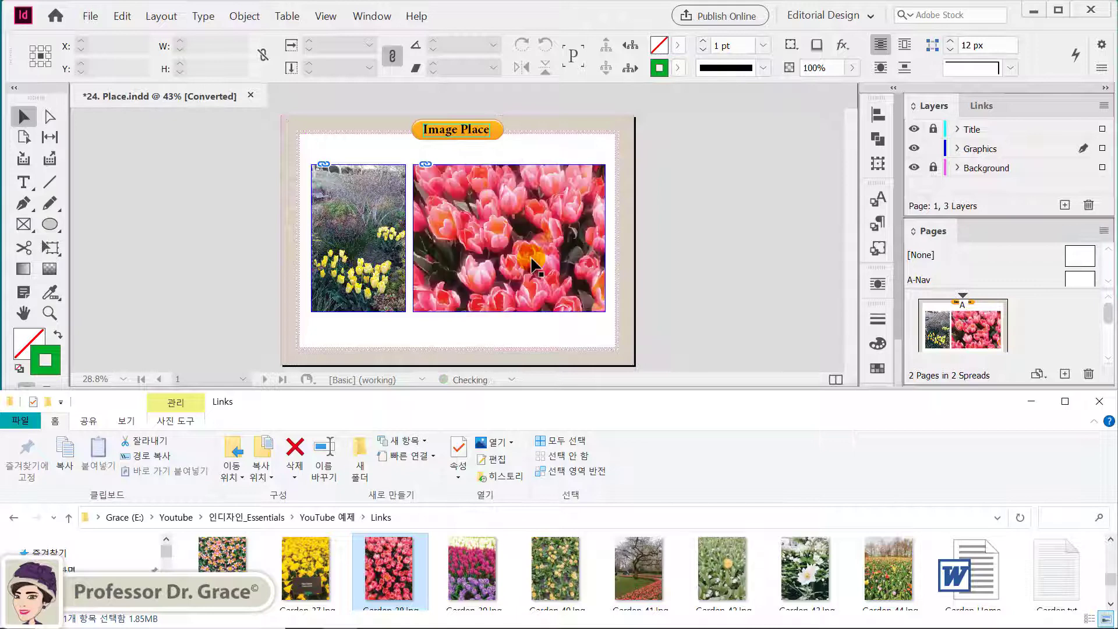
left_click(542, 329)
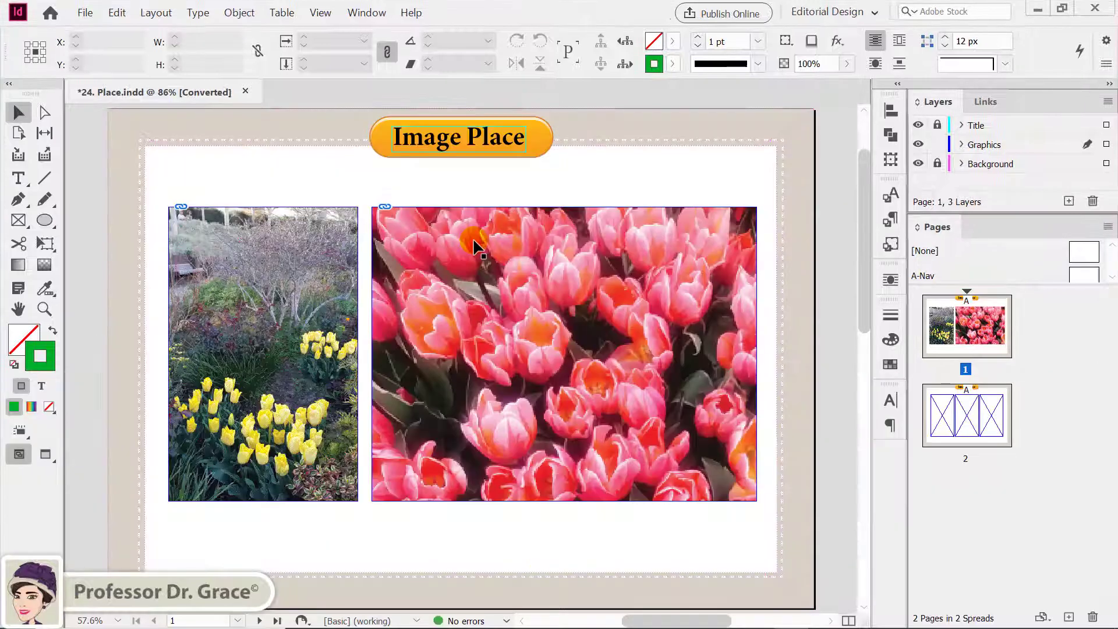
Go to page 2 of the document, which holds the three empty frames
left_click(864, 429)
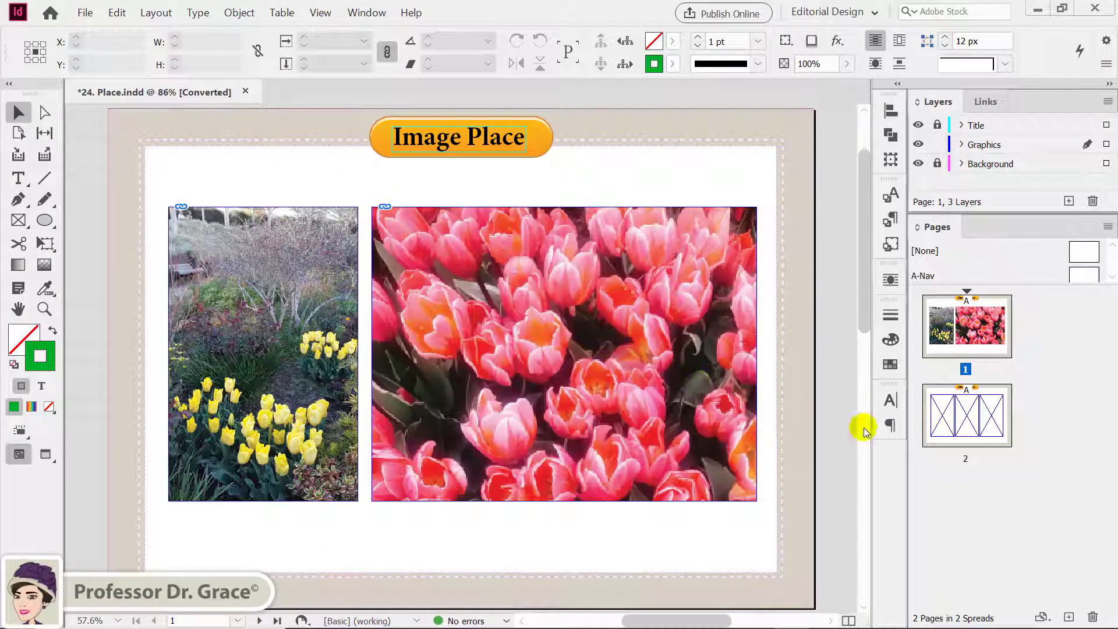
left_click(969, 422)
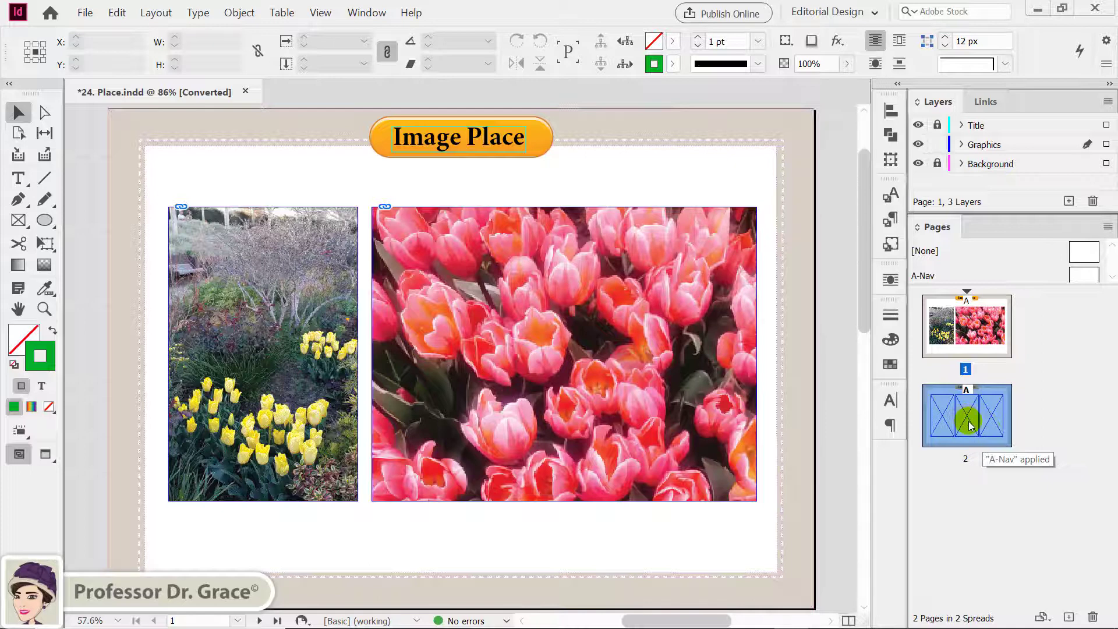
double_click(969, 423)
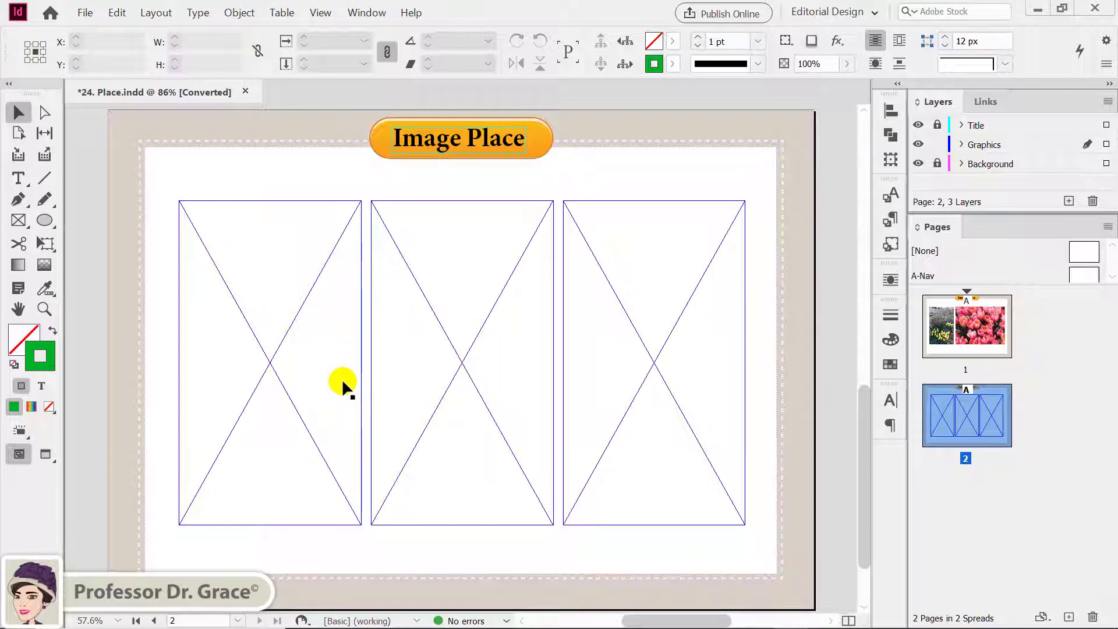
Load Garden 36.jpg, Garden 37.jpg and Garden 38.jpg together for placing, with Show Import Options turned off
key("ctrl+d")
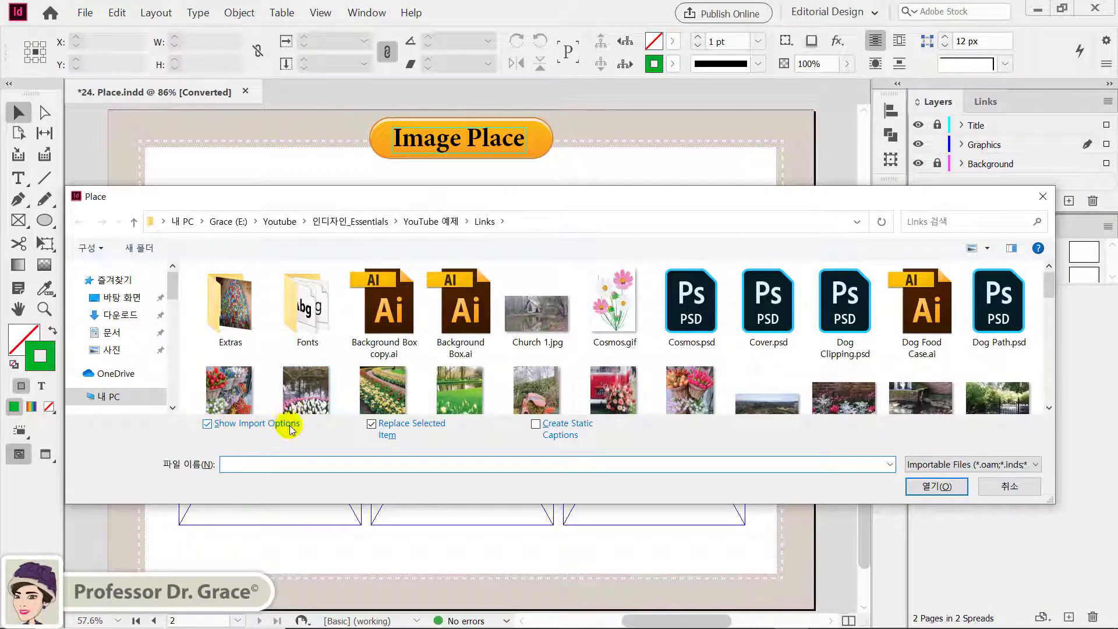
left_click(213, 428)
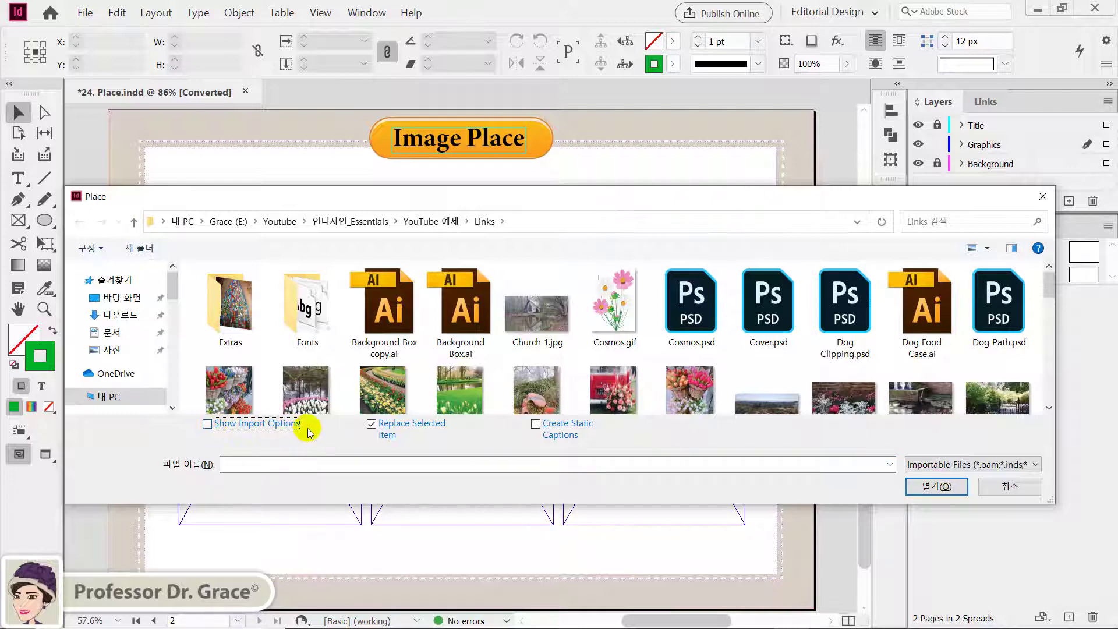
key("shift")
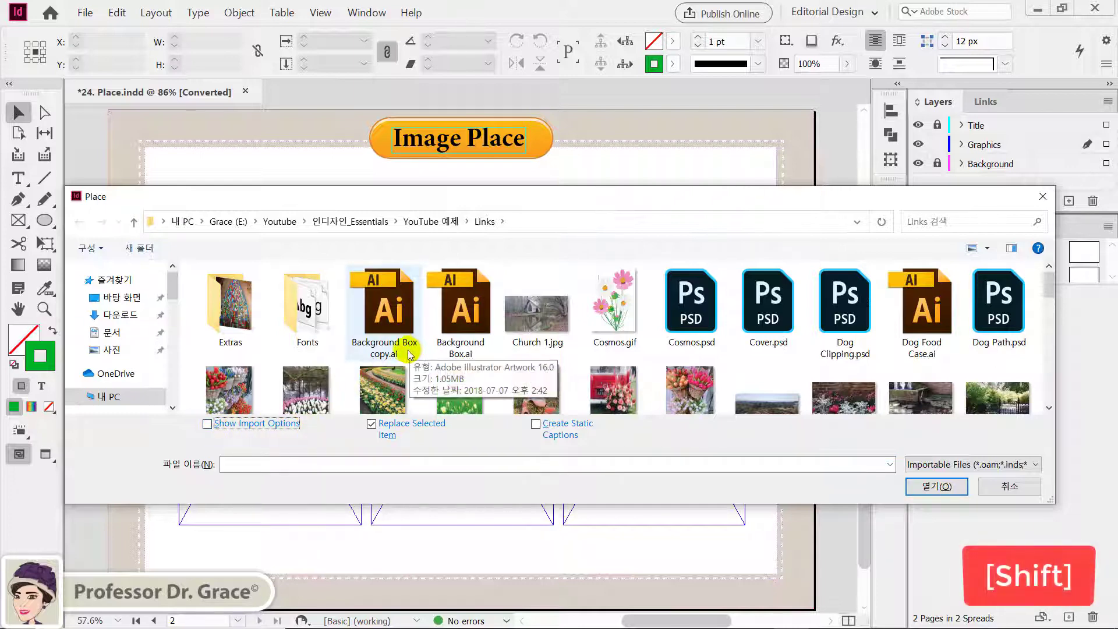
scroll(408, 353, "down", 1)
scroll(407, 353, "down", 3)
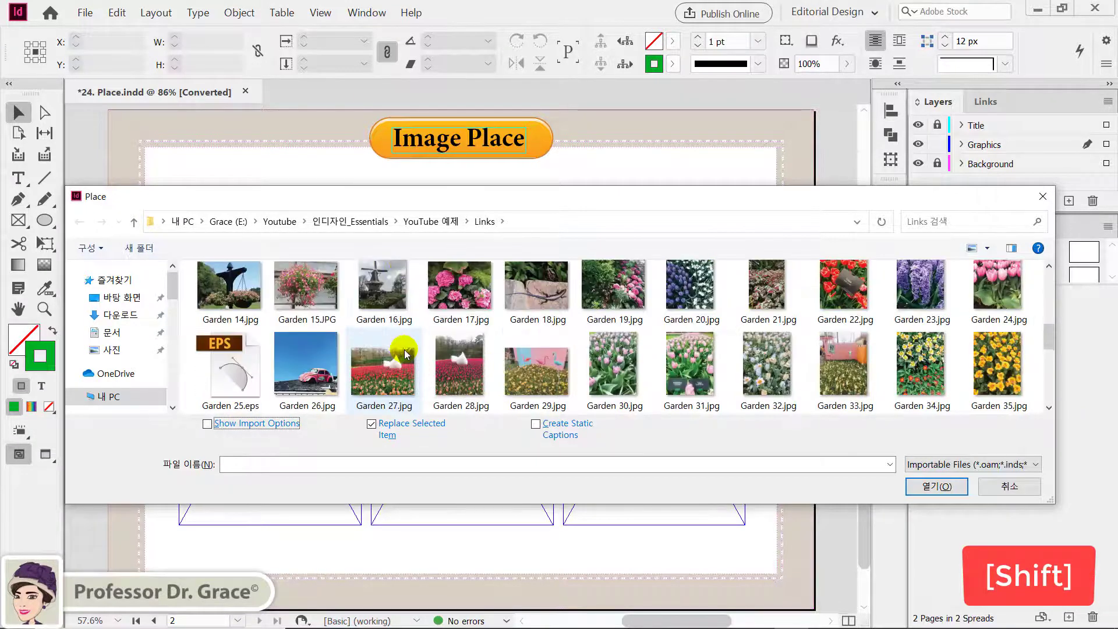
scroll(406, 354, "down", 1)
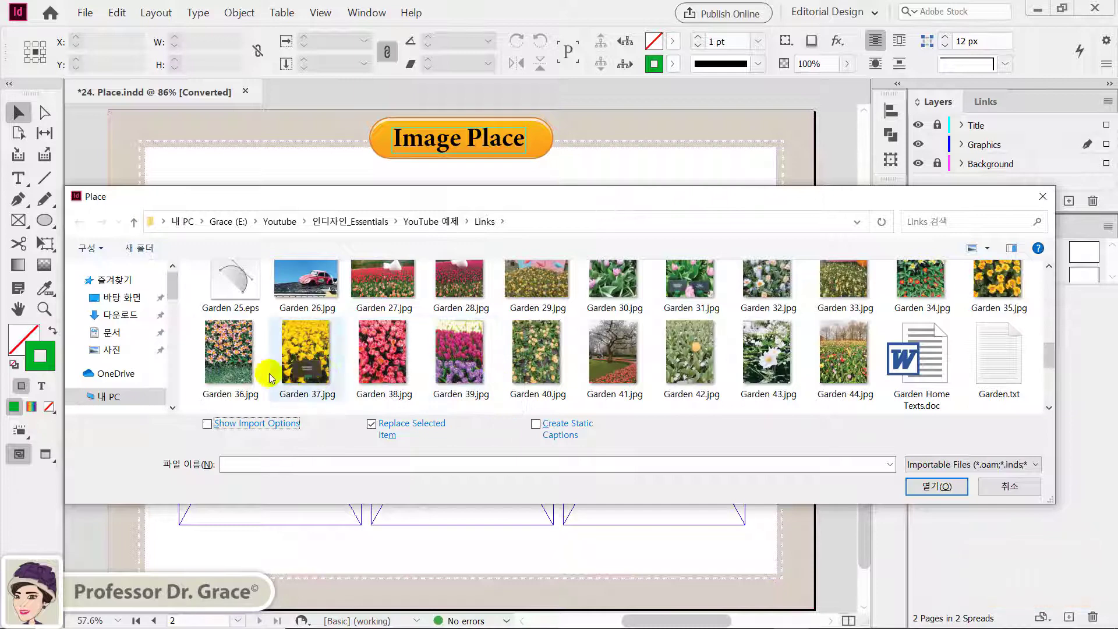
left_click(242, 373)
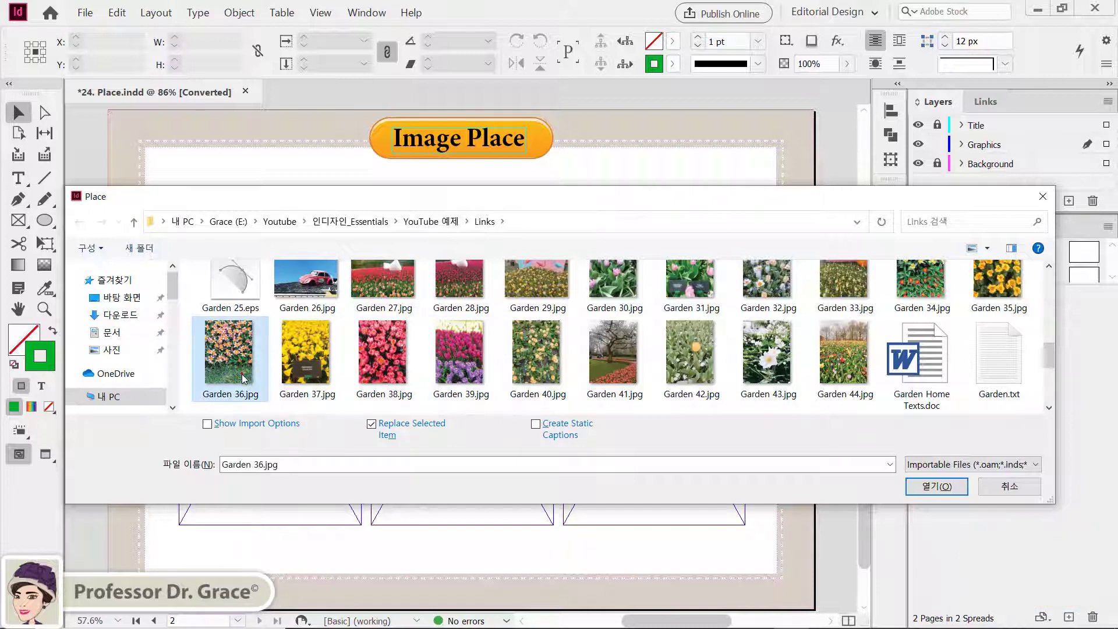
left_click(320, 376, "shift")
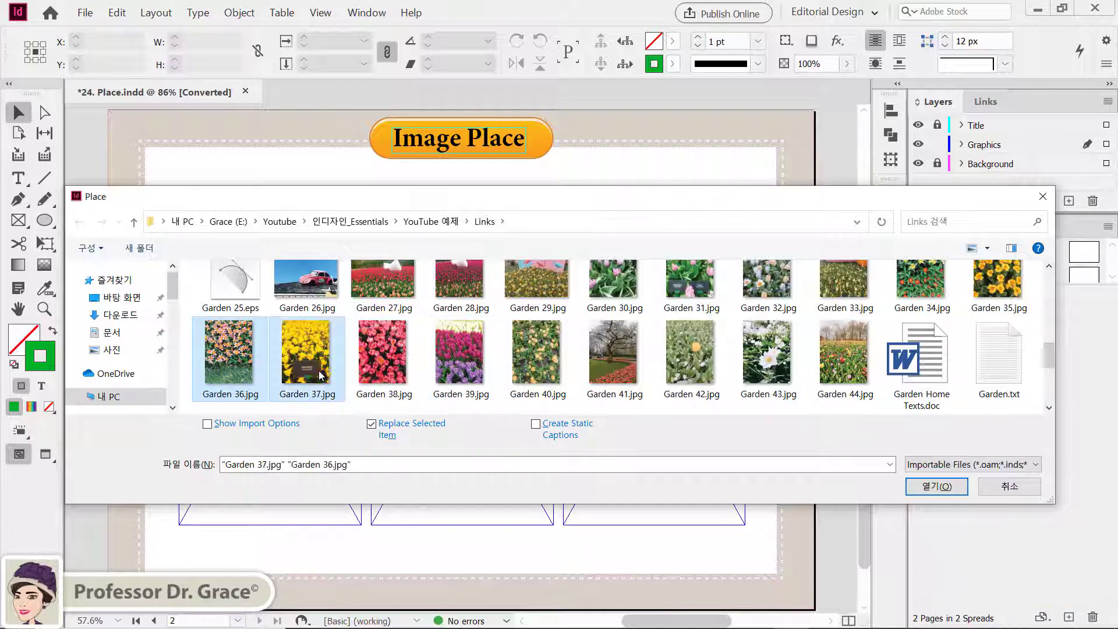
left_click(389, 373, "shift")
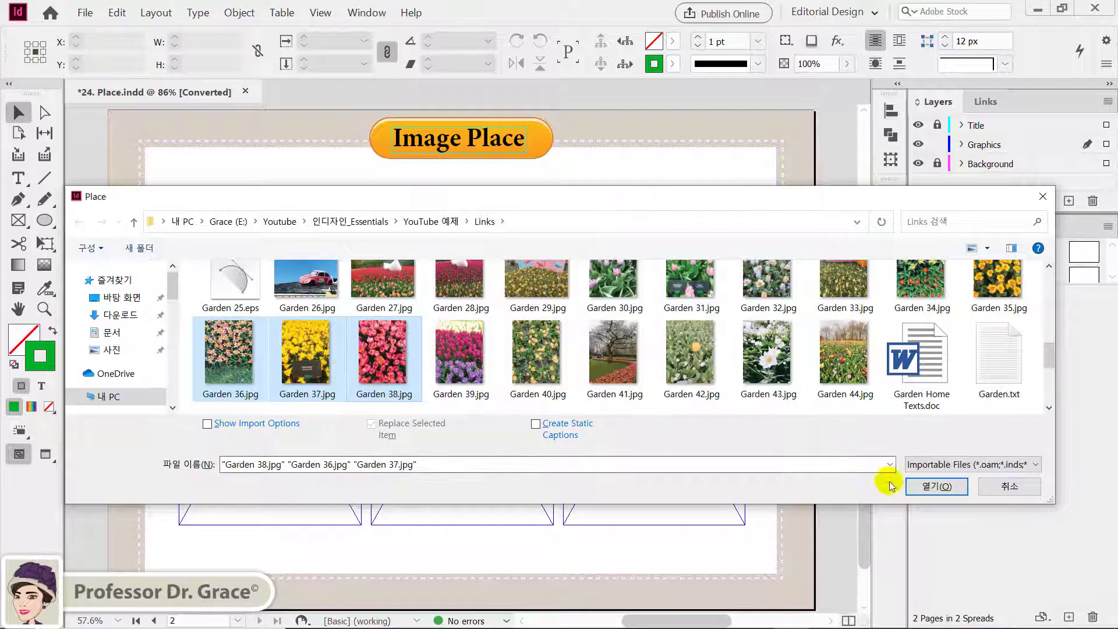
left_click(933, 488)
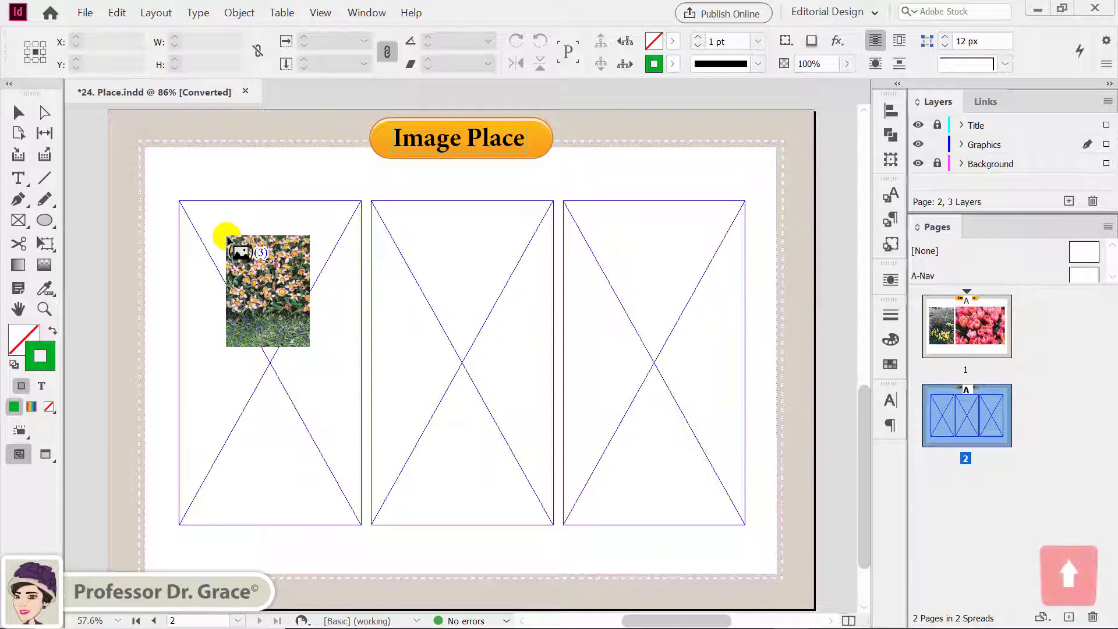
Cycle through the three loaded images in both directions and bring the pink tulip image, Garden 38.jpg, to the front
key("Right")
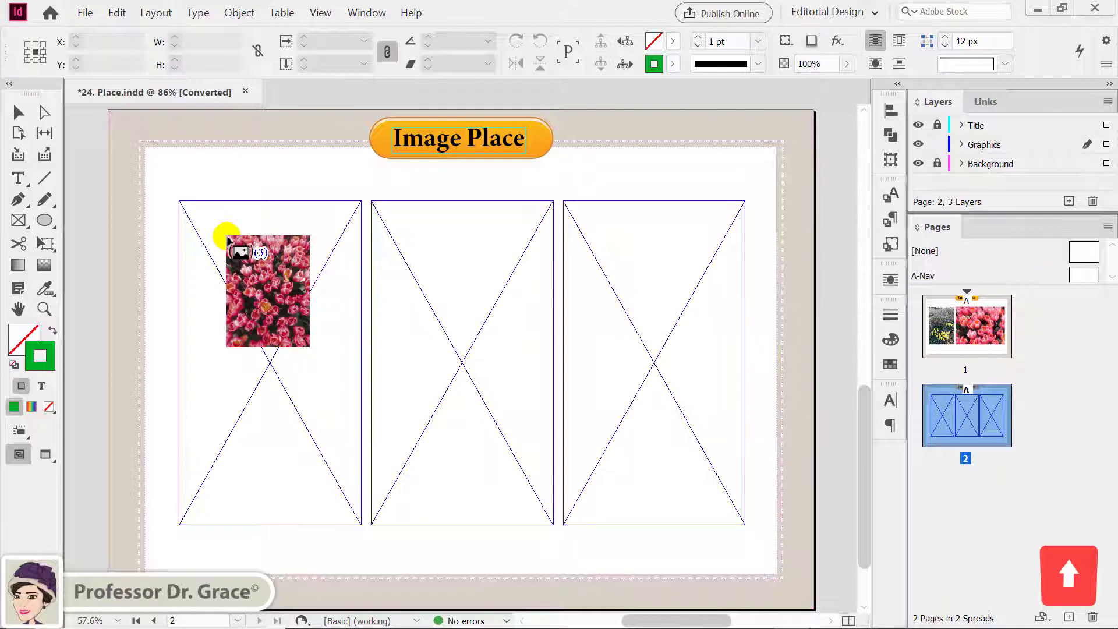
key("Right")
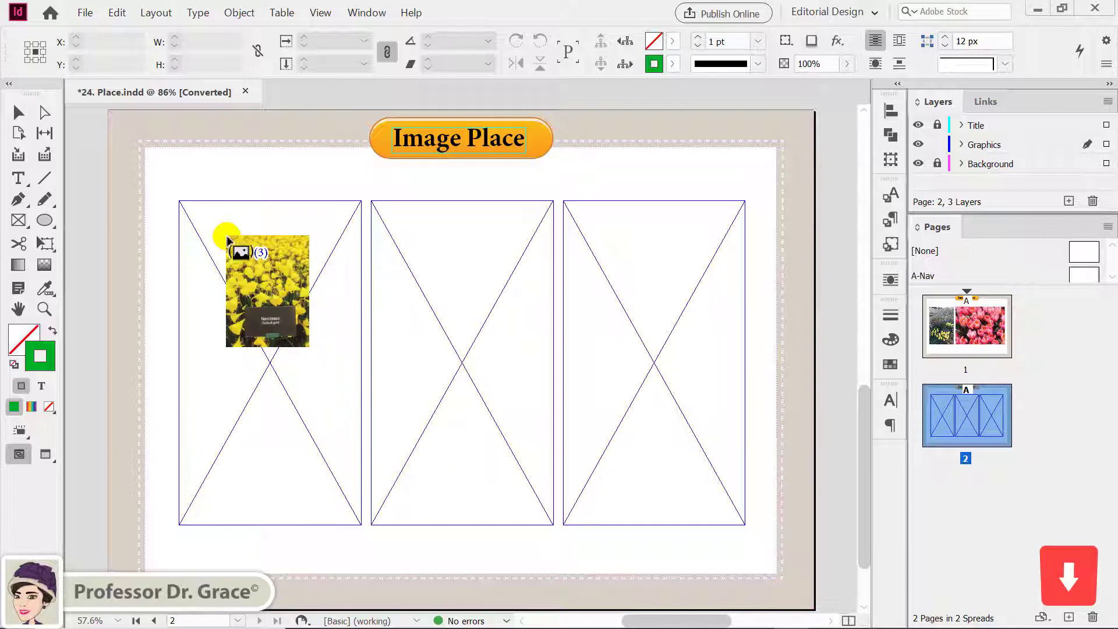
key("Right")
key("Left")
key("Left")
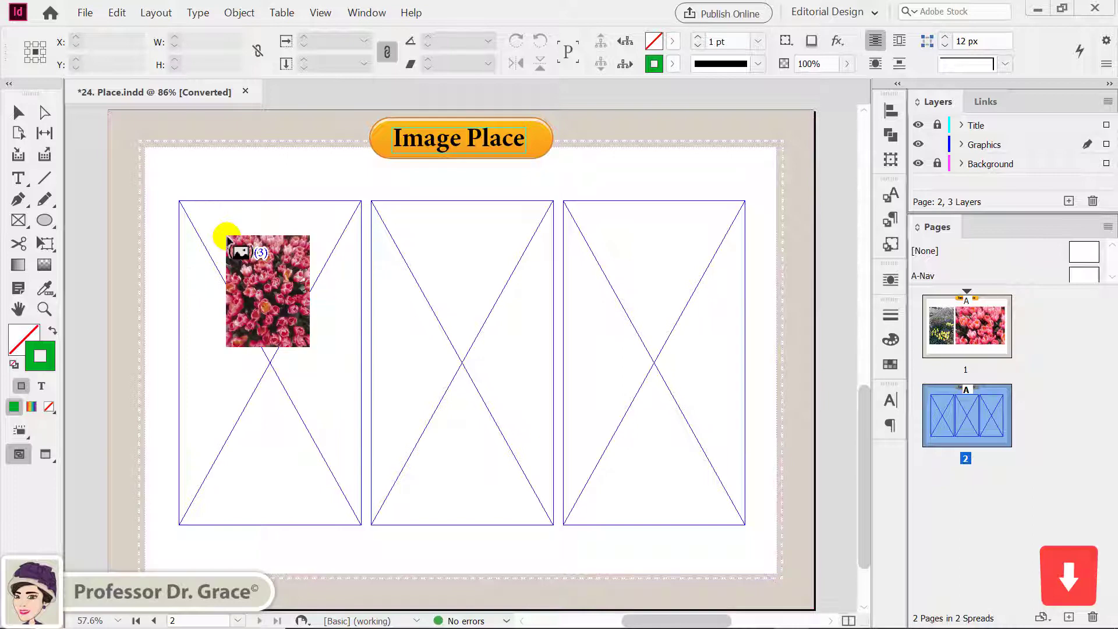
key("Left")
key("Left")
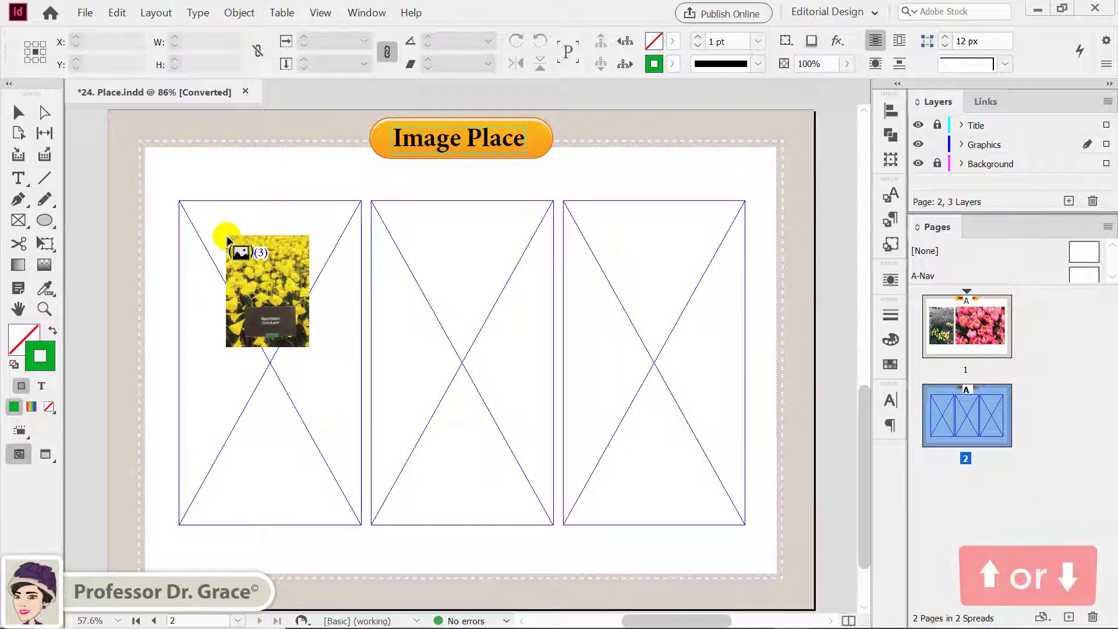
key("Up")
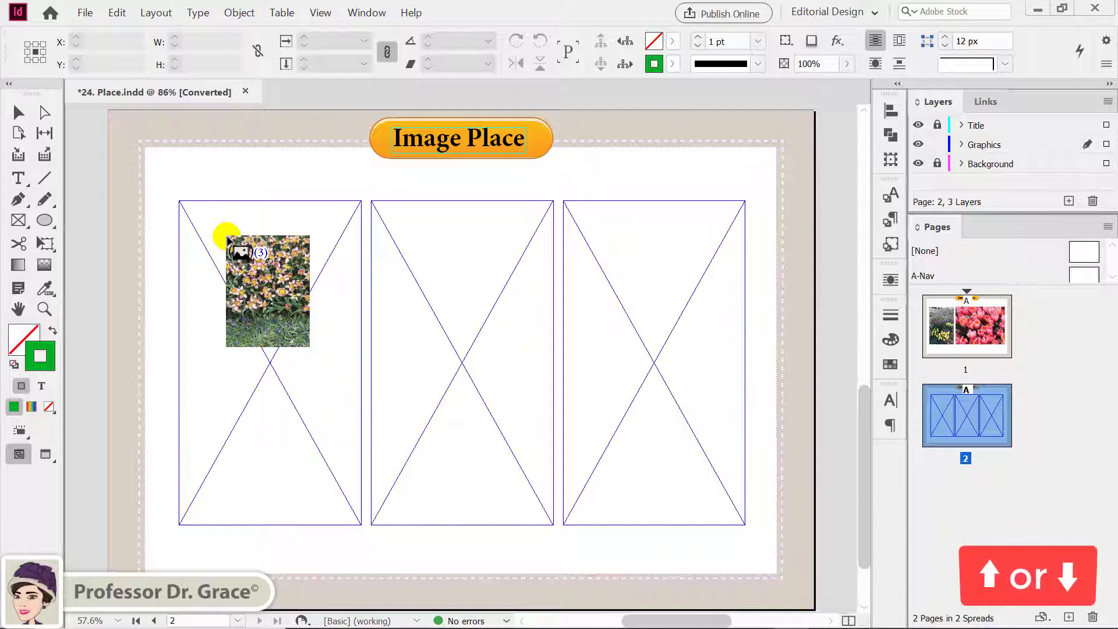
key("Up")
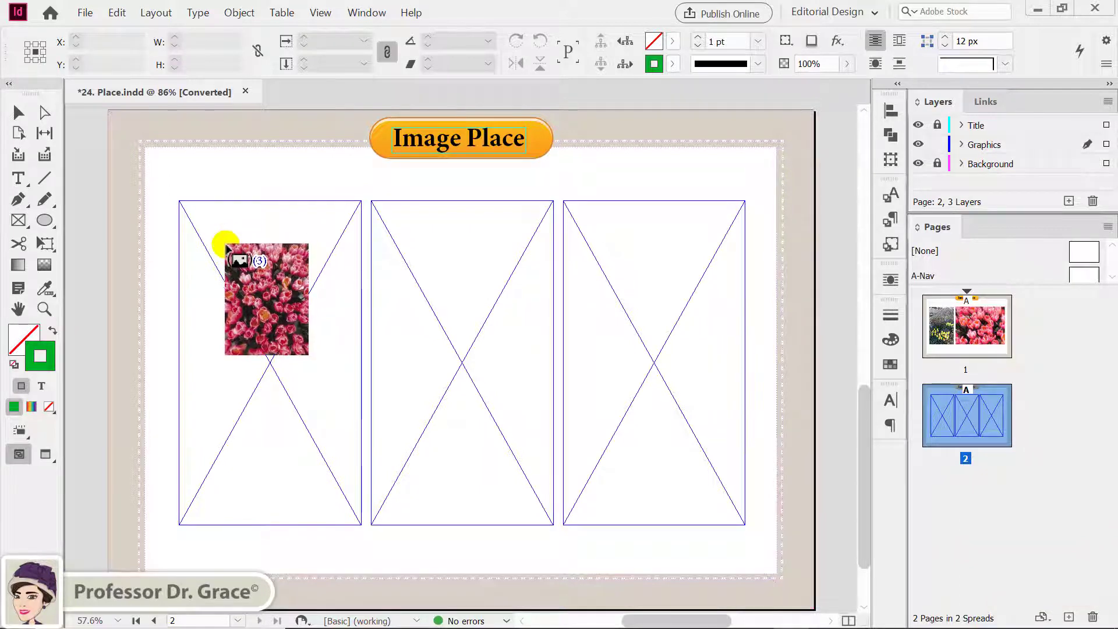
Place Garden 38.jpg, Garden 36.jpg and Garden 37.jpg in page 2's three empty frames, in that order from left to right
left_click(226, 248)
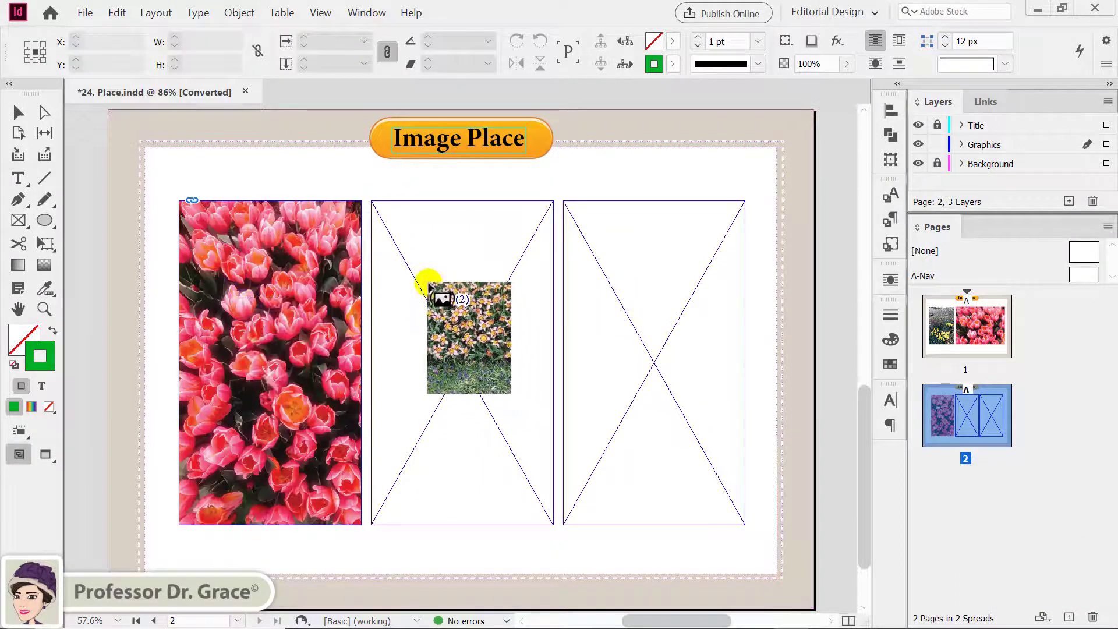
left_click(430, 284)
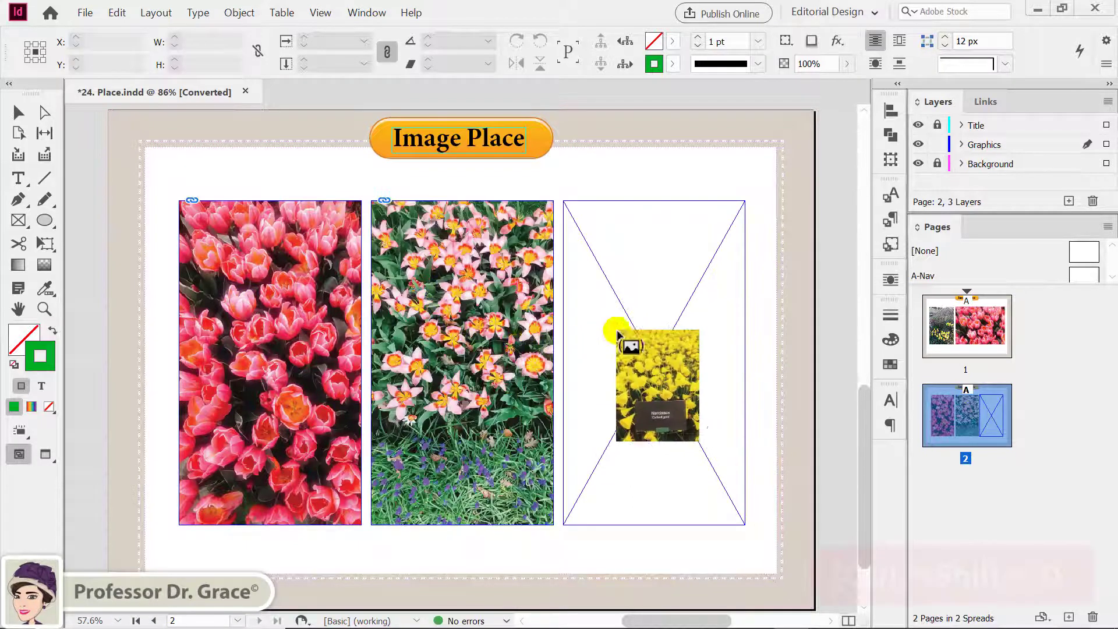
left_click(618, 335)
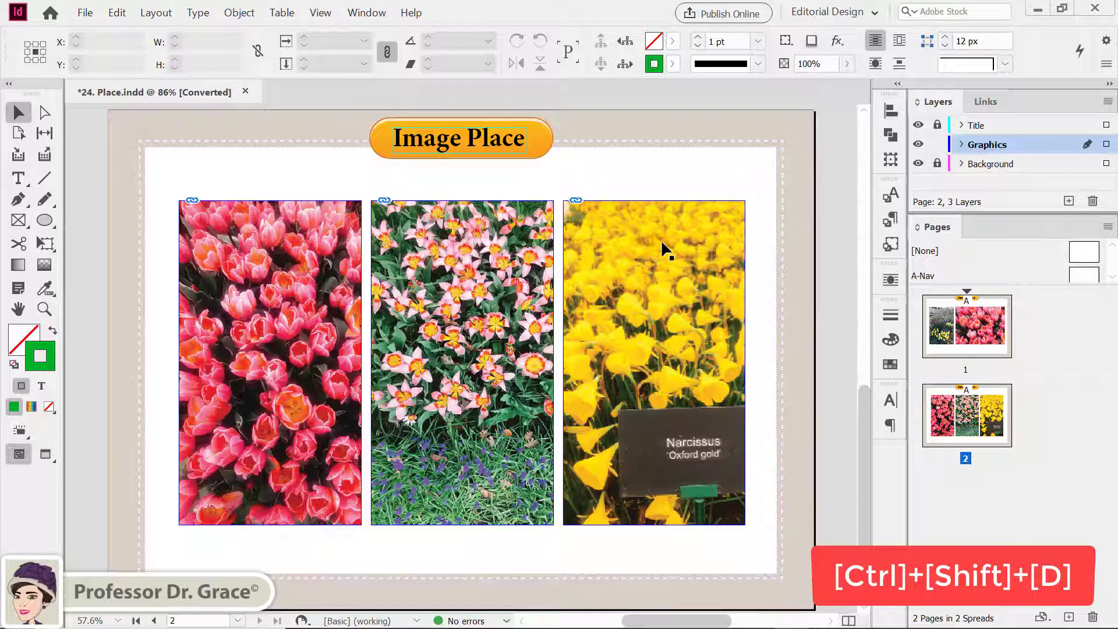
left_click(795, 181)
Show the document's linked files in an enlarged list with the link information expanded
left_click(984, 102)
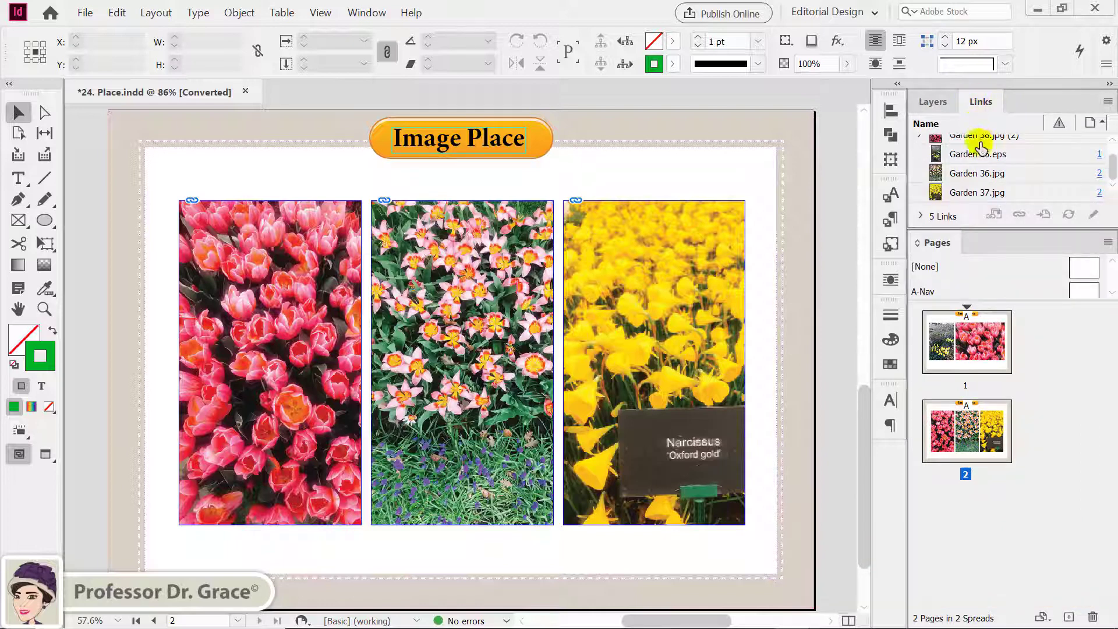
left_click_drag(966, 231, 970, 337)
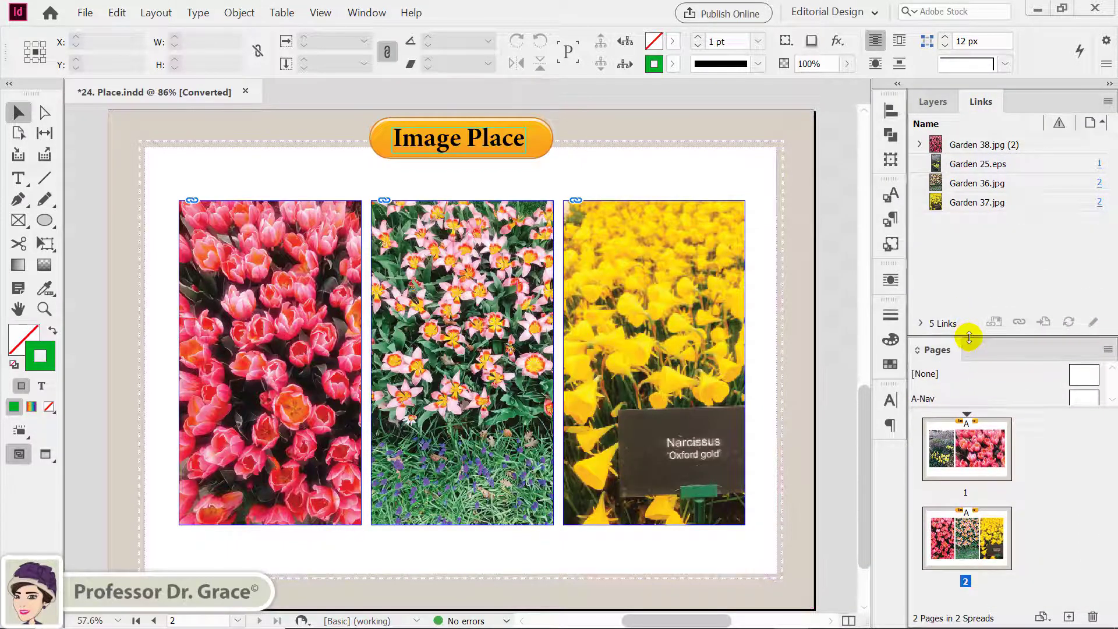
left_click(920, 324)
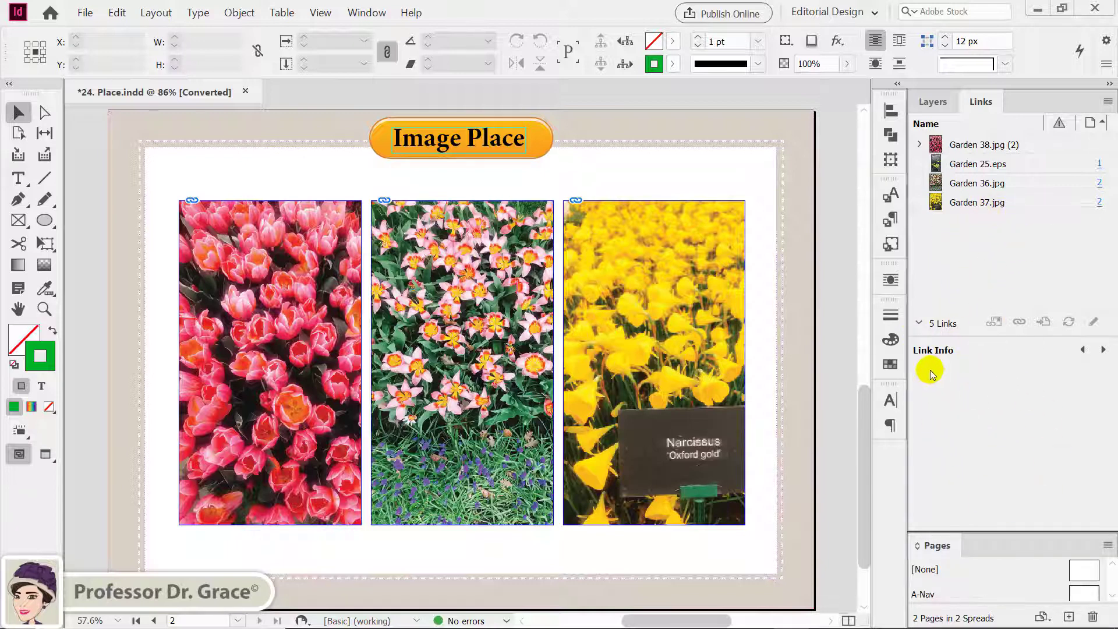
Examine the link information of Garden 37.jpg and Garden 36.jpg, including format, color space, resolution, dimensions and scale
left_click(993, 205)
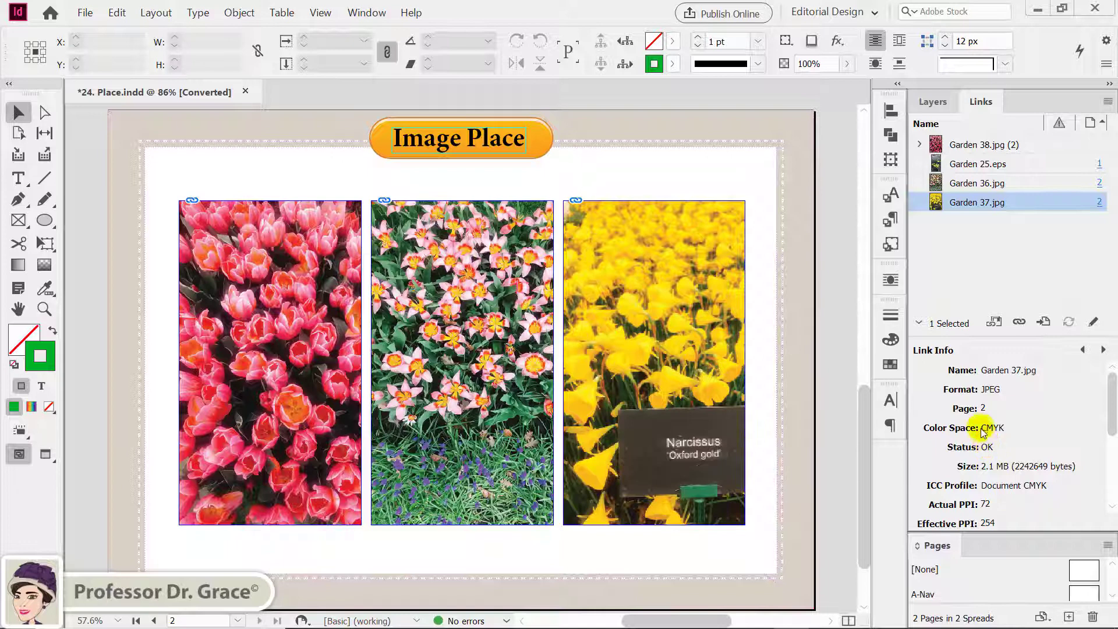
left_click(936, 184)
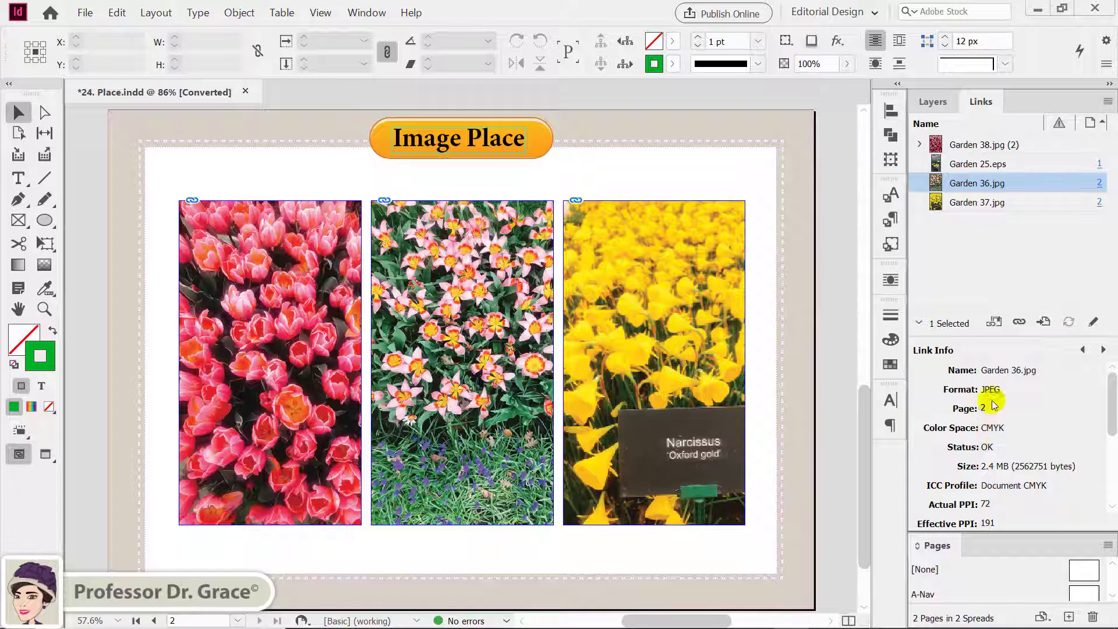
left_click_drag(976, 338, 978, 250)
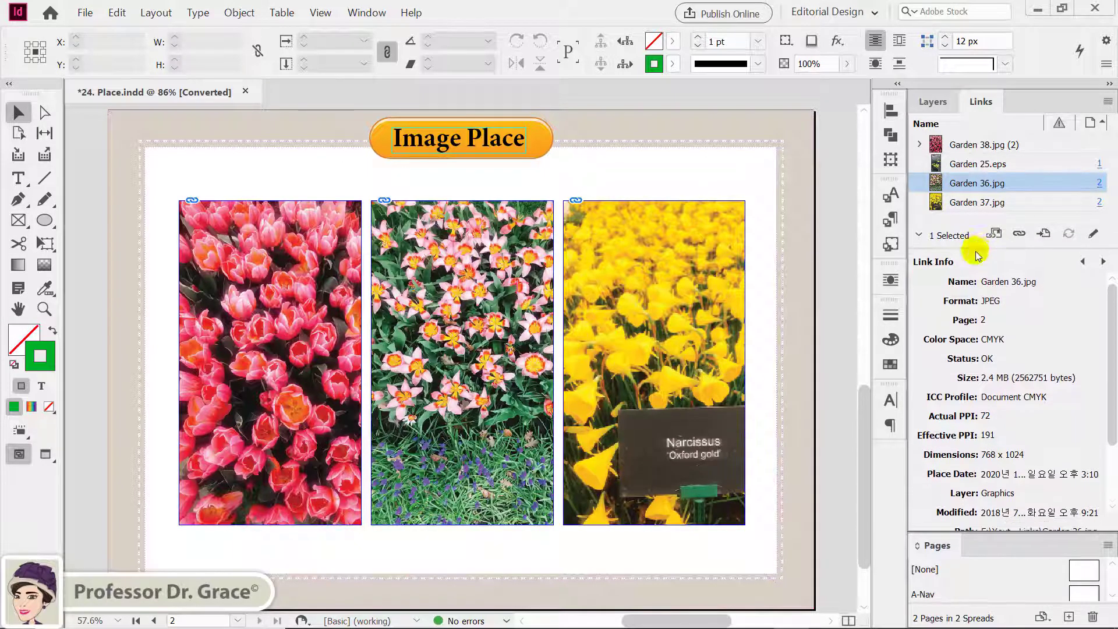
scroll(1007, 379, "down", 5)
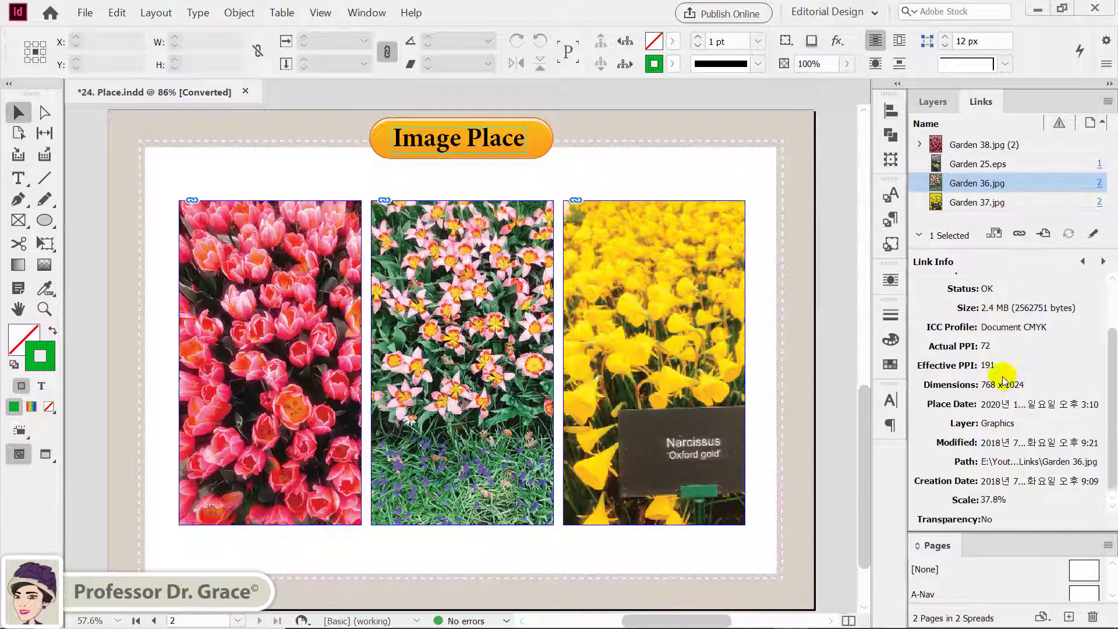
scroll(998, 376, "up", 4)
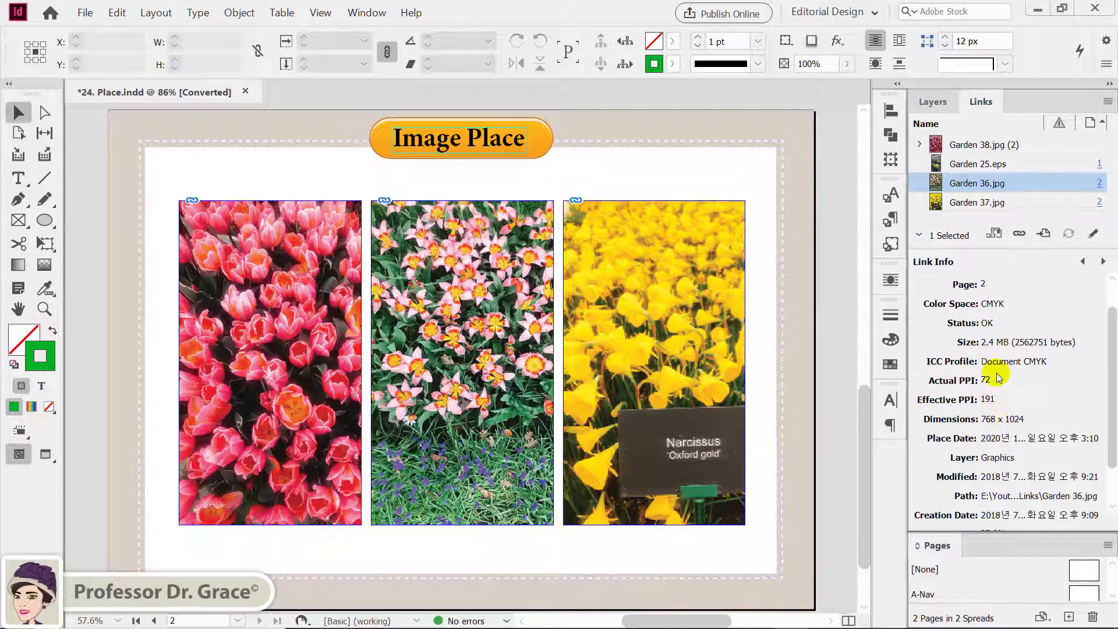
scroll(979, 342, "up", 1)
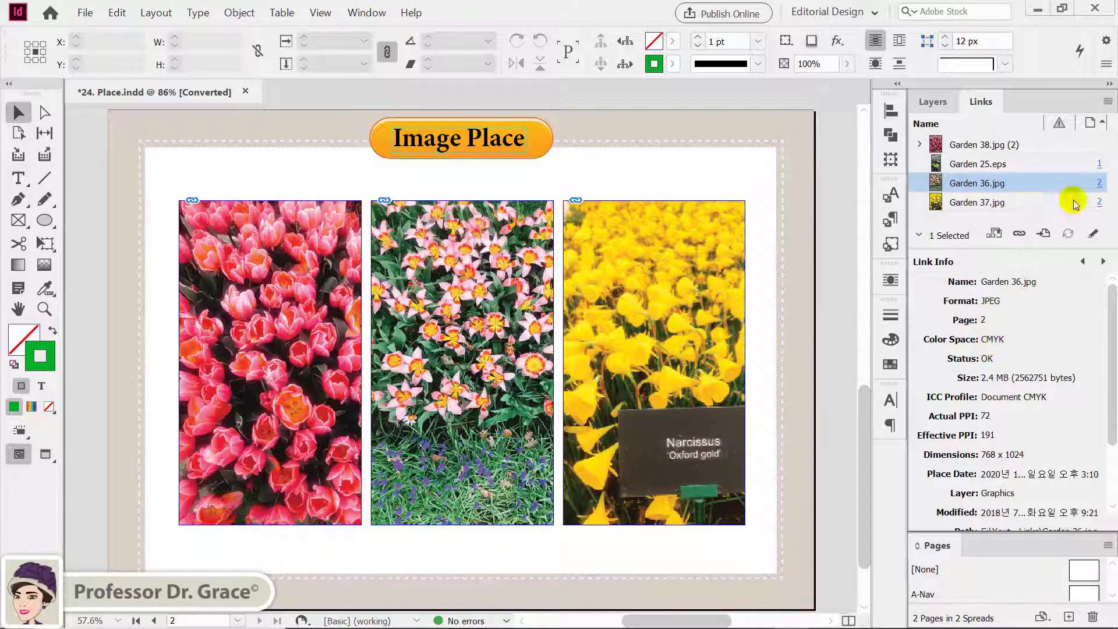
Open the linked image Garden 36.jpg for editing in Adobe Photoshop 2020
left_click(1108, 102)
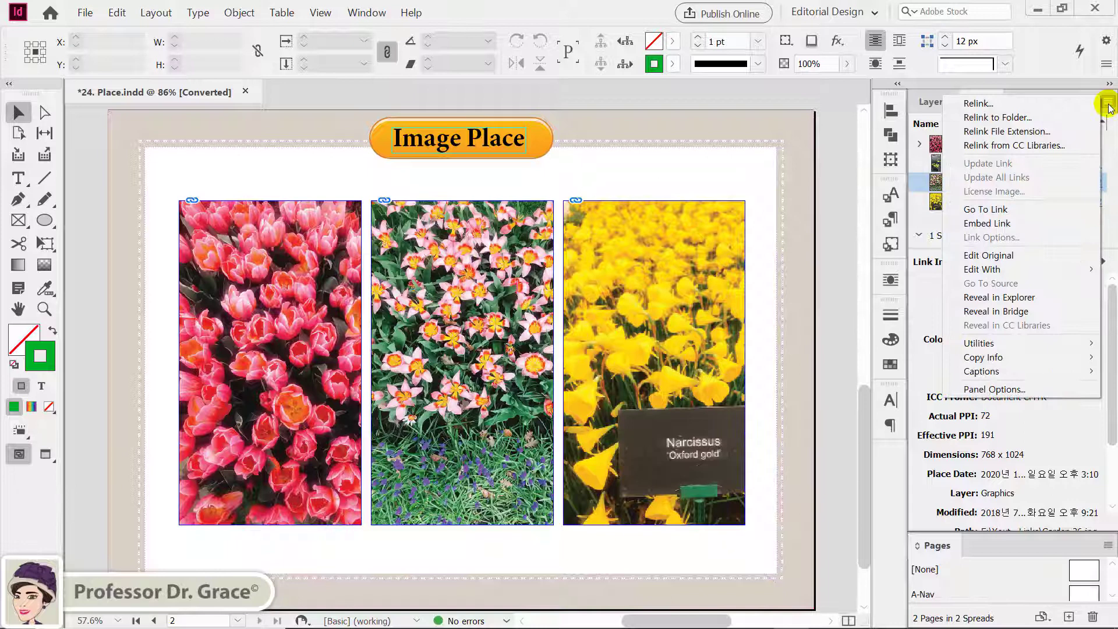
mouse_move(1058, 272)
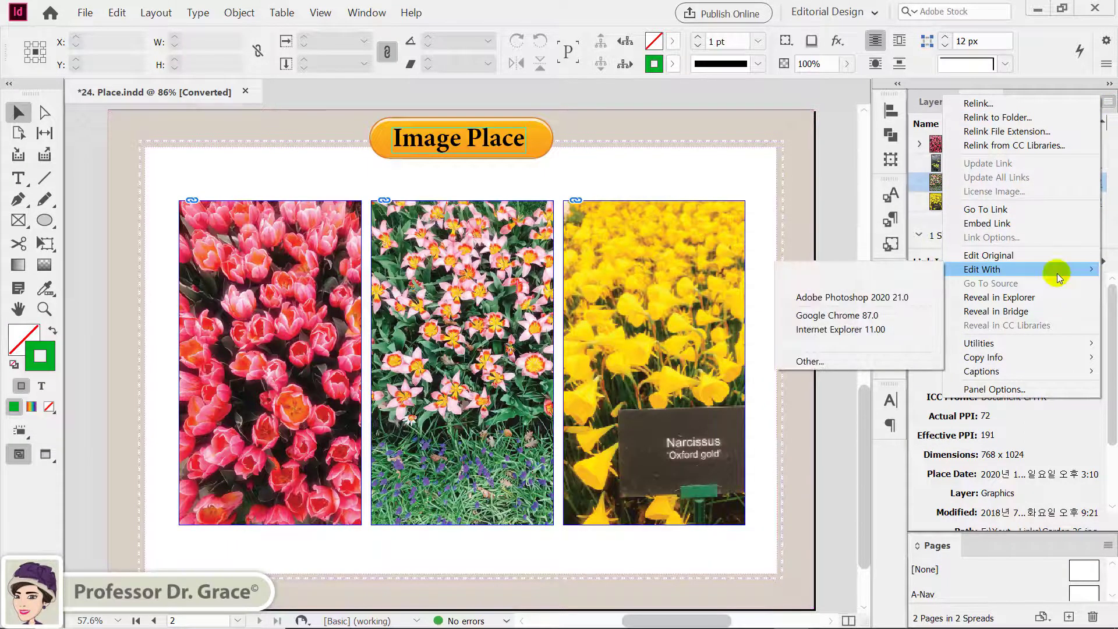
left_click(908, 298)
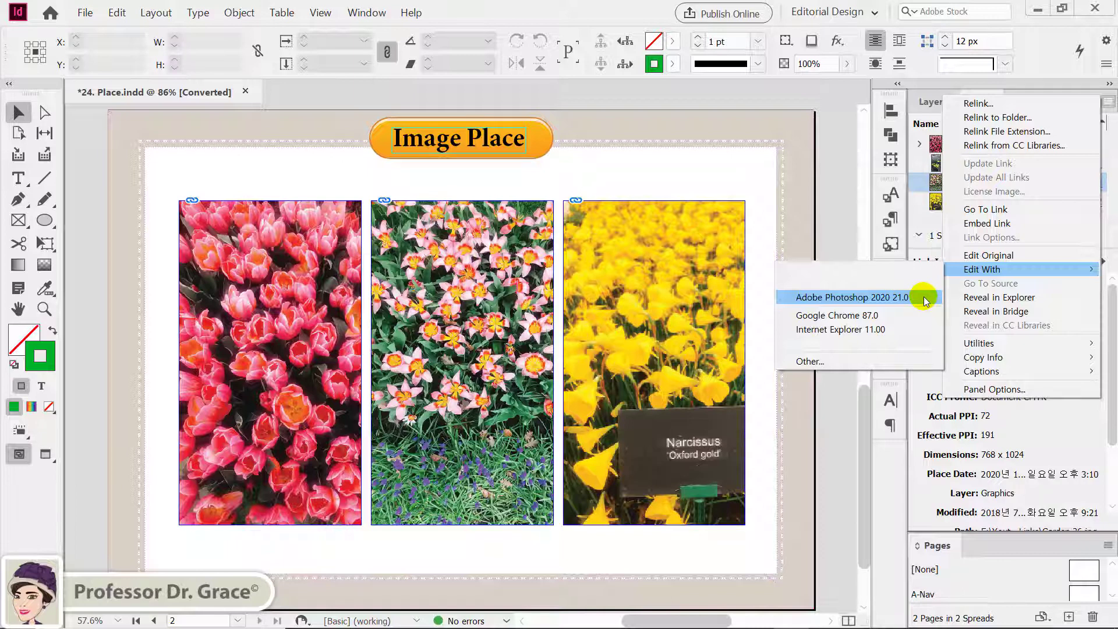
left_click(925, 298)
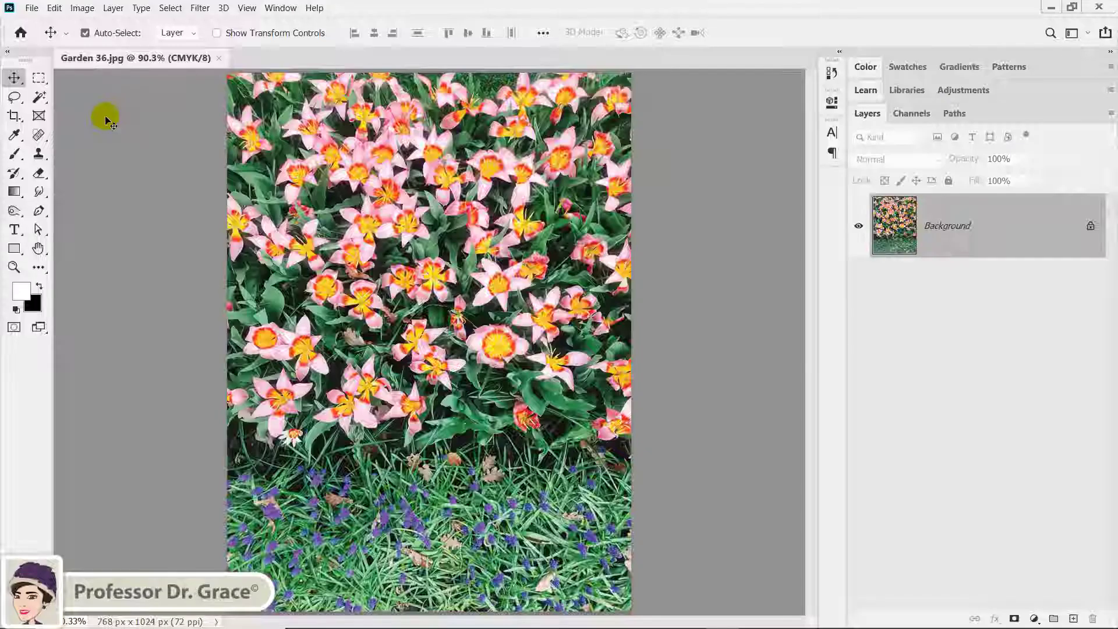
Convert Garden 36.jpg to RGB Color mode and save the image
left_click(88, 7)
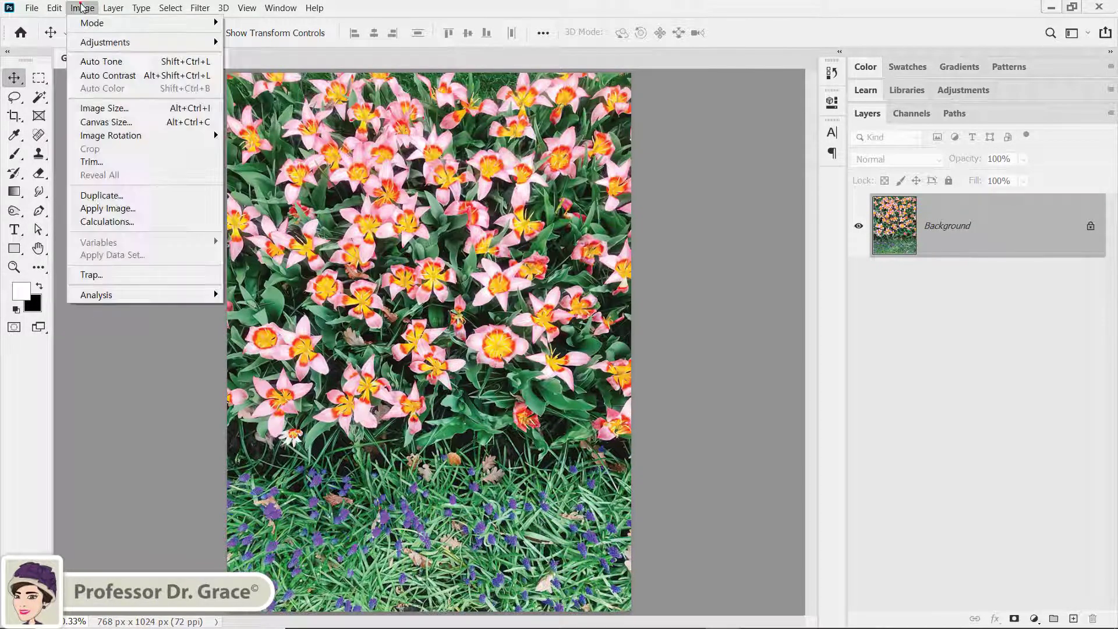
mouse_move(89, 23)
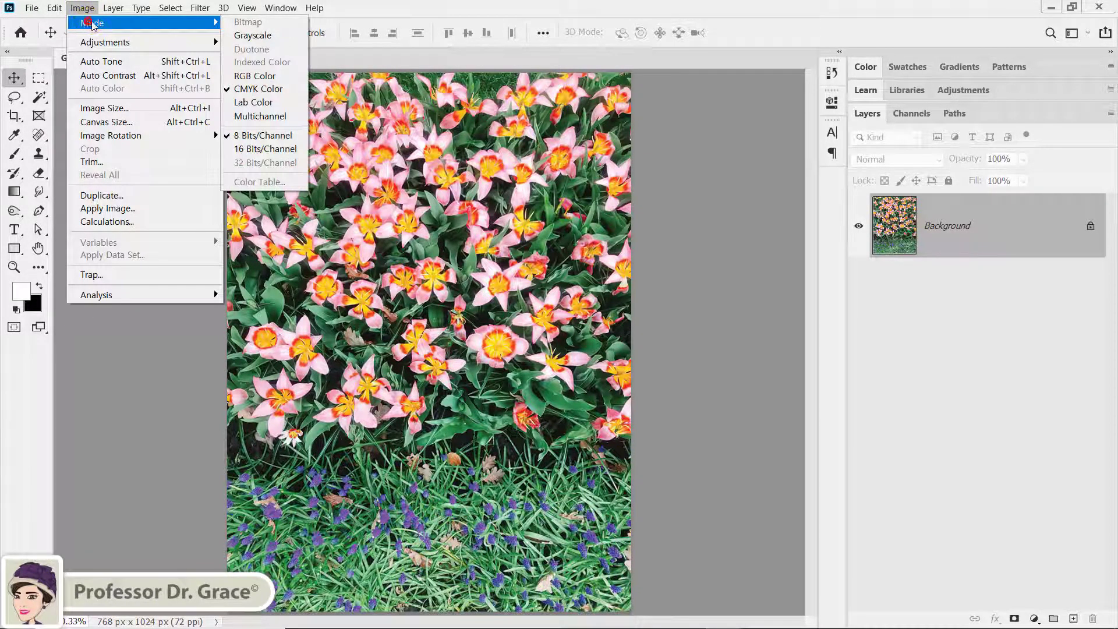
left_click(260, 76)
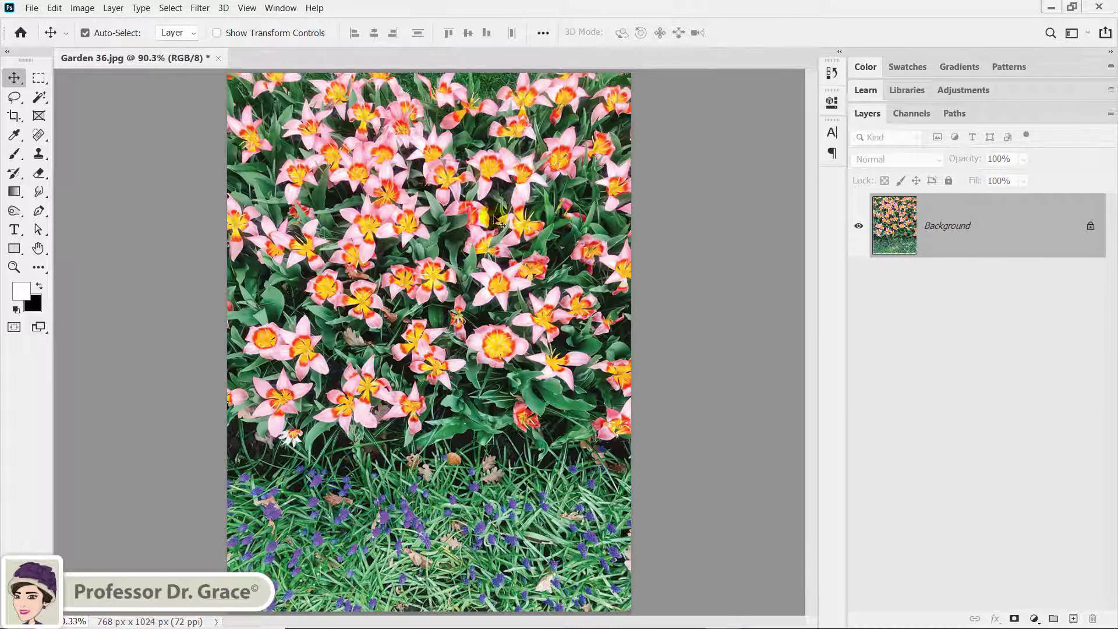
key("ctrl+s")
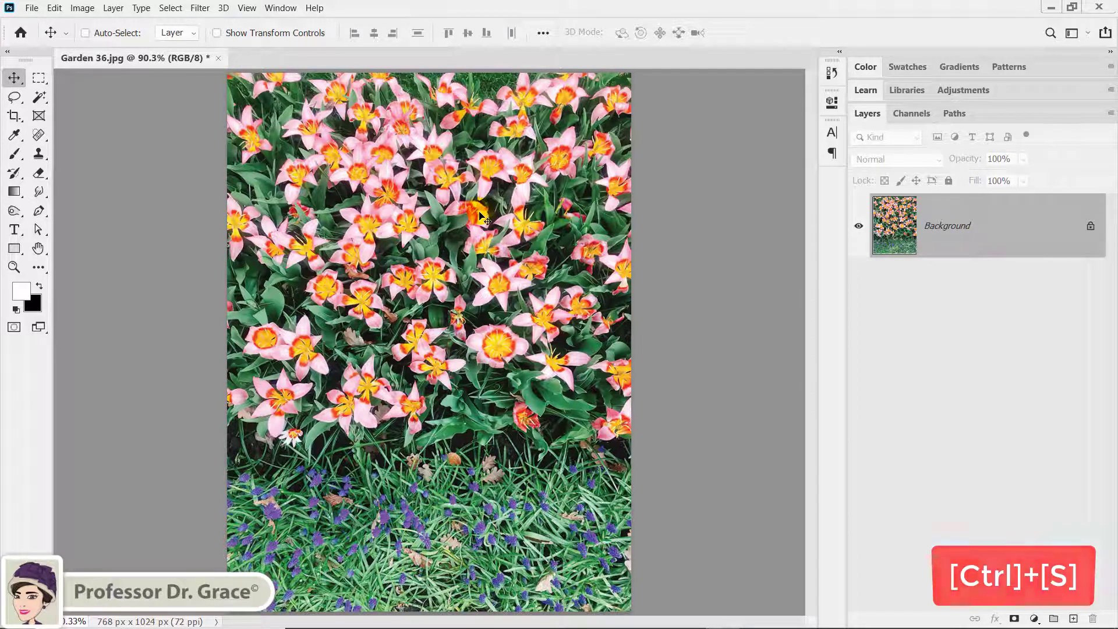
Exit Photoshop to return to the InDesign document
key("ctrl+q")
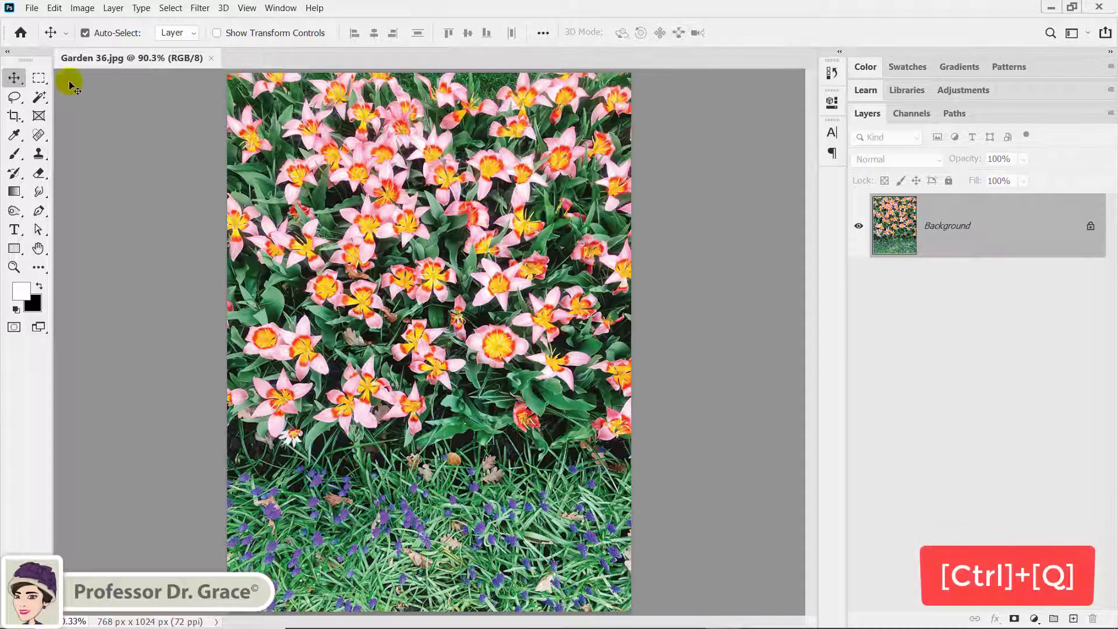
left_click(32, 8)
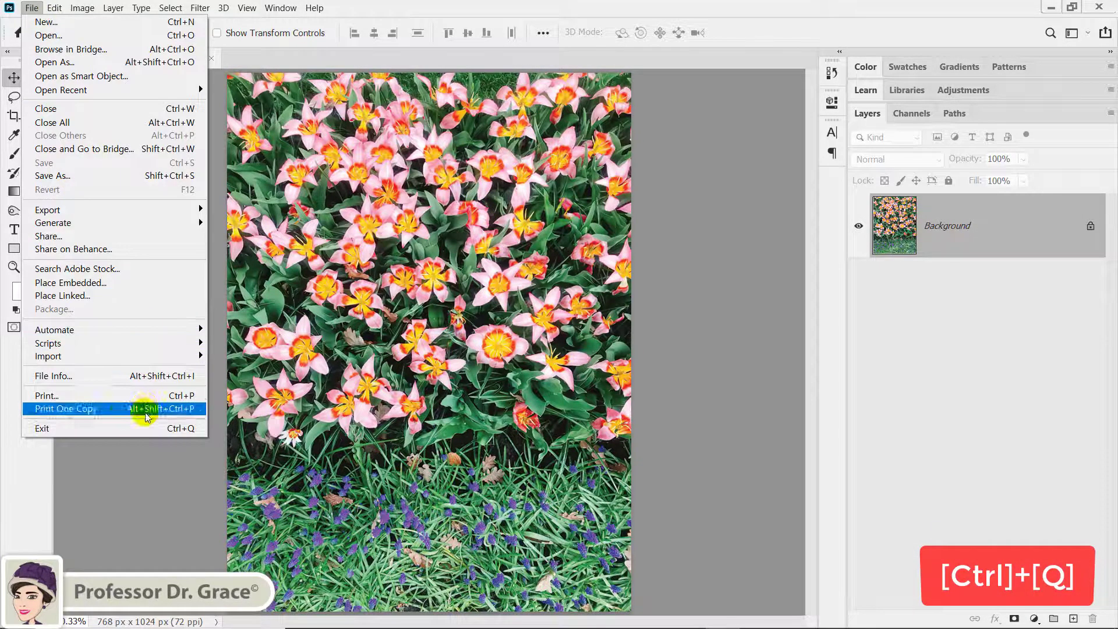
left_click(181, 429)
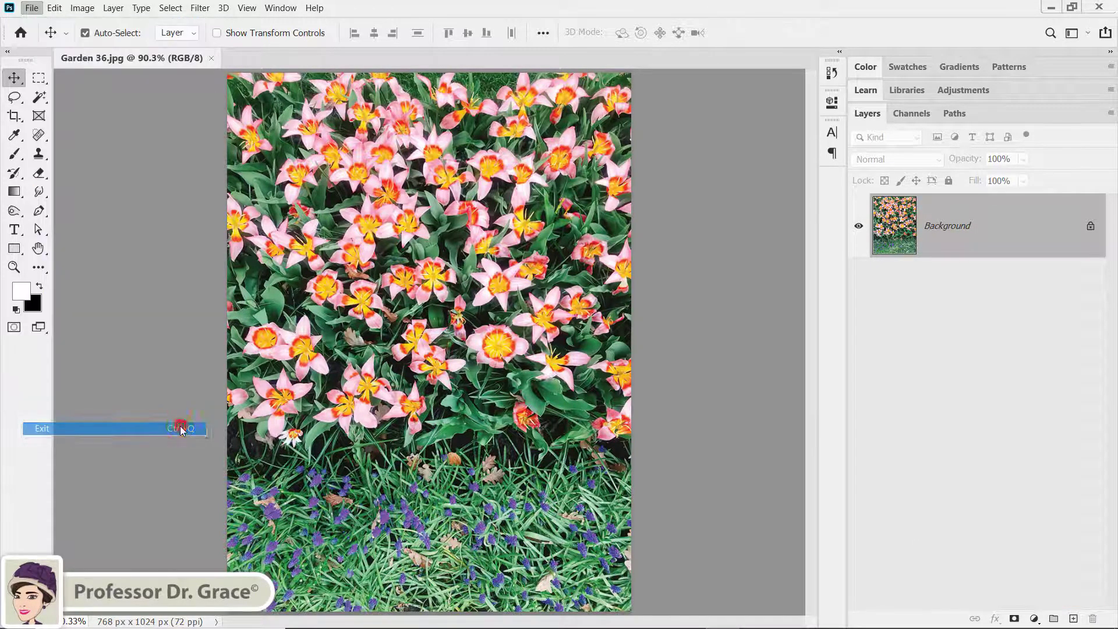